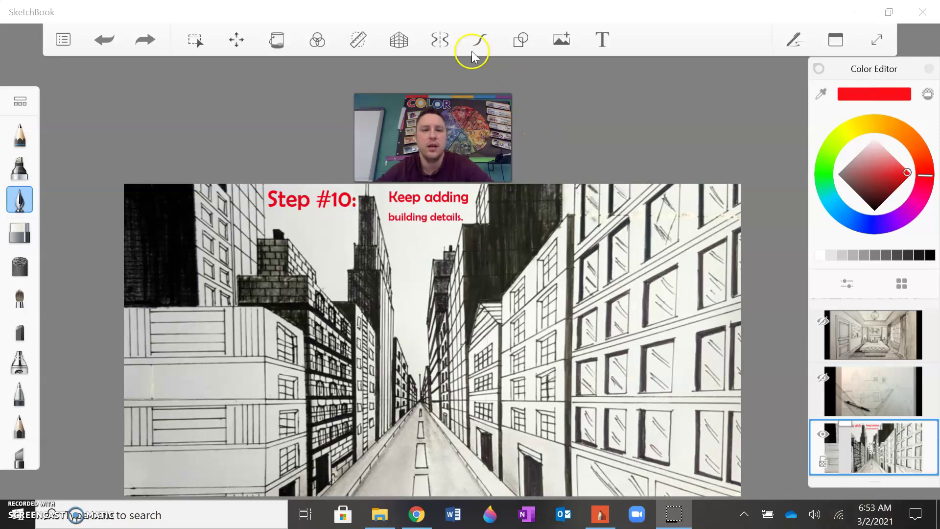
Turn on the 1-point Perspective Guide and lock it in place
{"action": "left_click", "coordinate": [394, 40]}
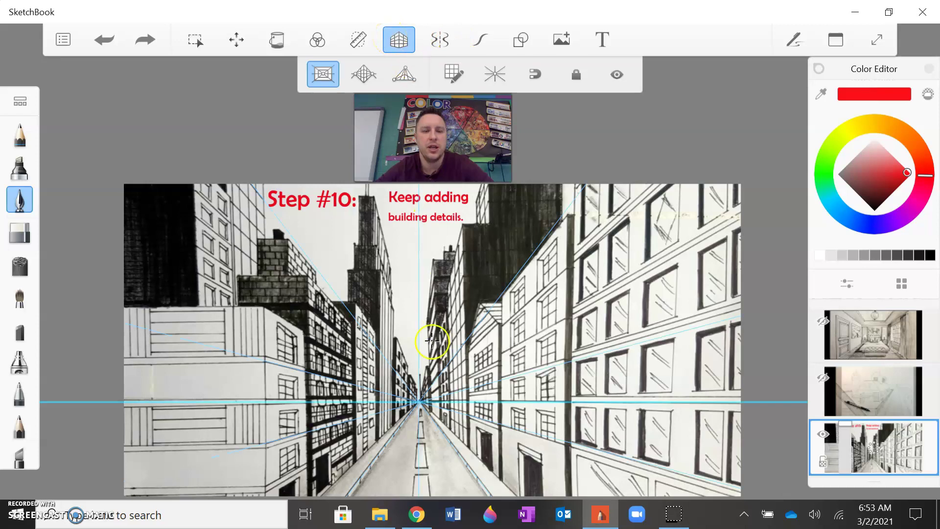
{"action": "left_click", "coordinate": [576, 74]}
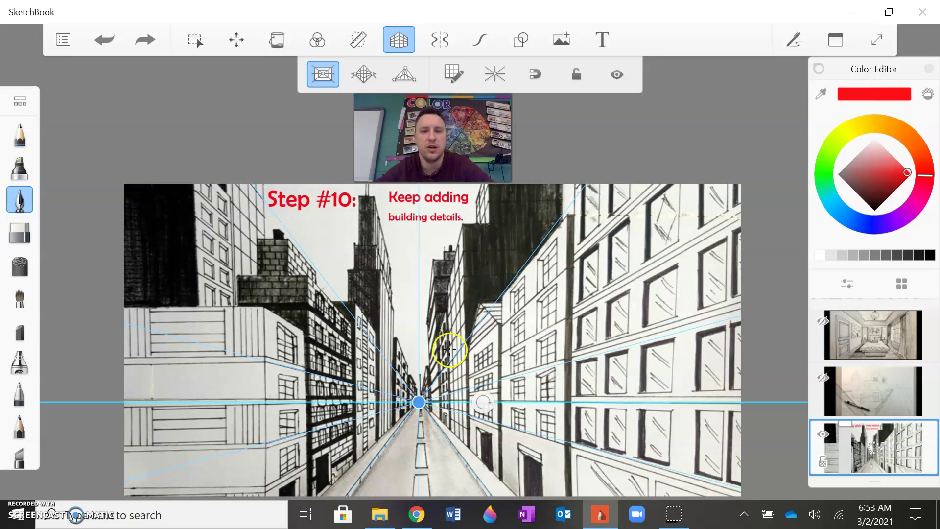
{"action": "left_click", "coordinate": [577, 74]}
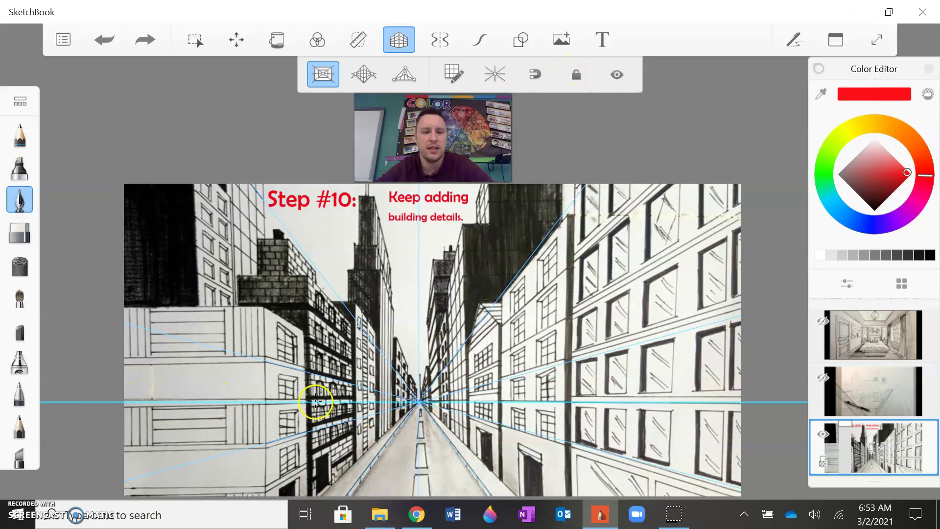
Trace the horizon and both road edges in red toward the vanishing point
{"action": "left_click_drag", "start_coordinate": [316, 399], "coordinate": [708, 384]}
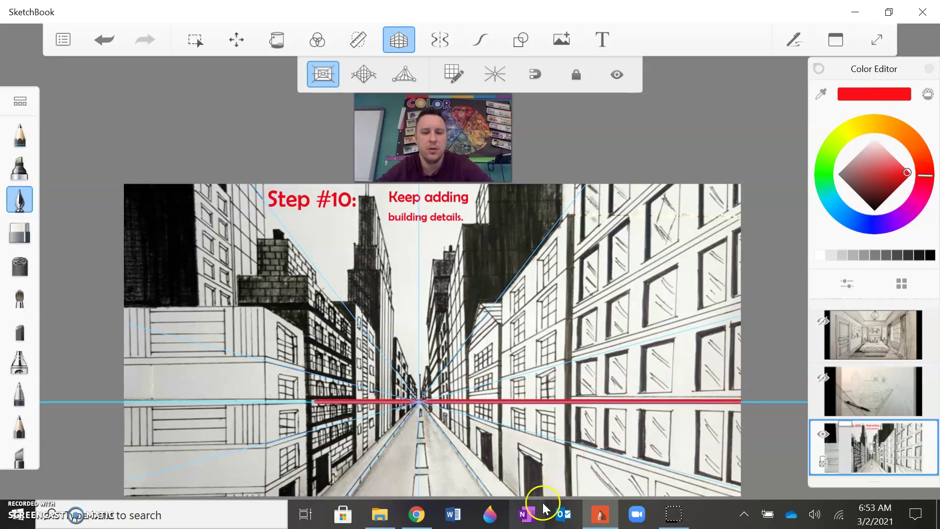
{"action": "left_click_drag", "start_coordinate": [514, 492], "coordinate": [419, 401]}
{"action": "mouse_move", "coordinate": [312, 493]}
{"action": "left_mouse_down"}
{"action": "mouse_move", "coordinate": [376, 435]}
{"action": "mouse_move", "coordinate": [427, 405]}
{"action": "left_mouse_up"}
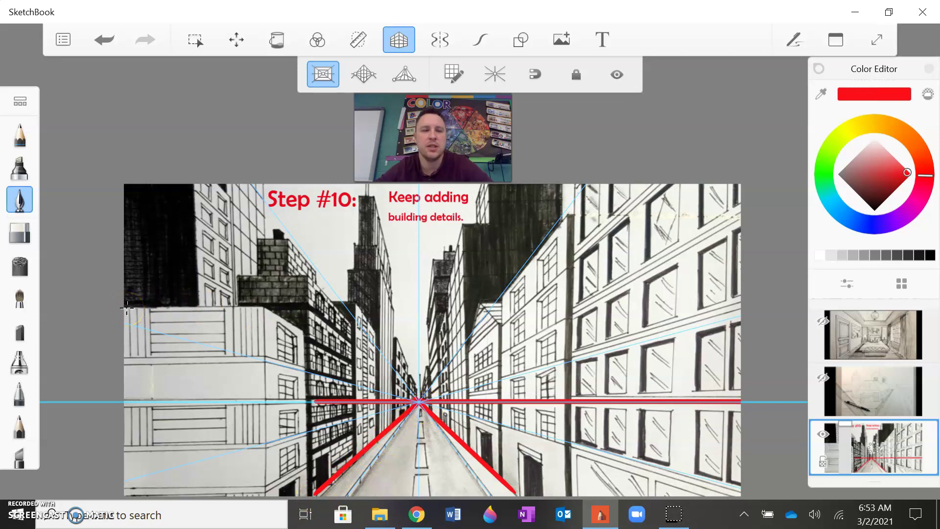
Trace the left buildings' rooflines and receding edges in red
{"action": "mouse_move", "coordinate": [126, 308]}
{"action": "left_mouse_down"}
{"action": "mouse_move", "coordinate": [264, 310]}
{"action": "mouse_move", "coordinate": [259, 357]}
{"action": "mouse_move", "coordinate": [269, 484]}
{"action": "left_mouse_up"}
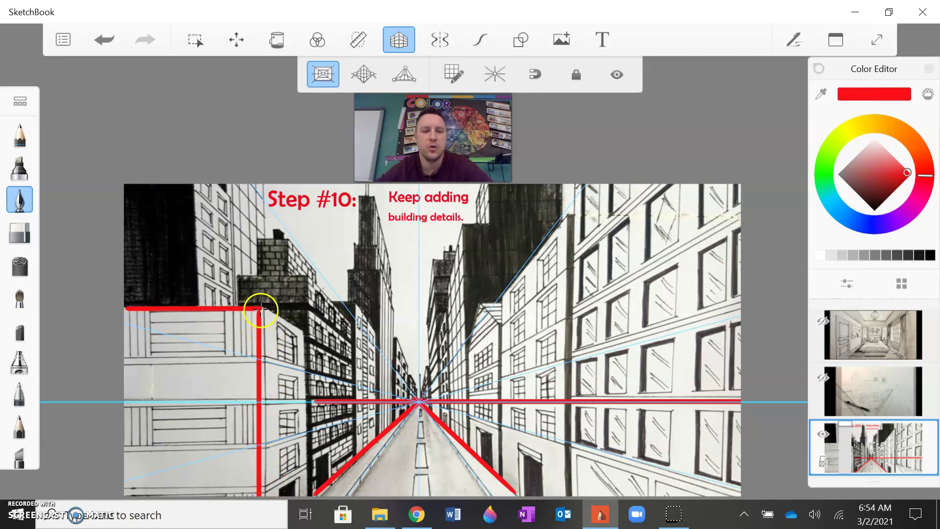
{"action": "mouse_move", "coordinate": [260, 310]}
{"action": "left_mouse_down"}
{"action": "mouse_move", "coordinate": [305, 333]}
{"action": "mouse_move", "coordinate": [298, 485]}
{"action": "left_mouse_up"}
{"action": "mouse_move", "coordinate": [238, 307]}
{"action": "left_mouse_down"}
{"action": "mouse_move", "coordinate": [237, 274]}
{"action": "mouse_move", "coordinate": [306, 278]}
{"action": "mouse_move", "coordinate": [300, 335]}
{"action": "left_mouse_up"}
{"action": "mouse_move", "coordinate": [306, 277]}
{"action": "left_mouse_down"}
{"action": "mouse_move", "coordinate": [349, 316]}
{"action": "mouse_move", "coordinate": [345, 461]}
{"action": "left_mouse_up"}
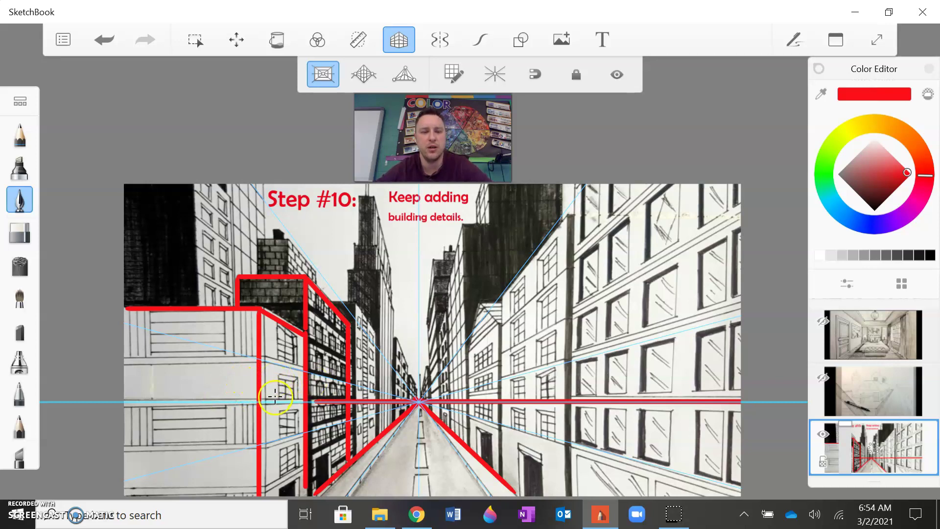
Mark a red dot and a short line on the horizon
{"action": "left_click", "coordinate": [279, 375]}
{"action": "mouse_move", "coordinate": [279, 369]}
{"action": "left_mouse_down"}
{"action": "mouse_move", "coordinate": [279, 390]}
{"action": "mouse_move", "coordinate": [280, 372]}
{"action": "mouse_move", "coordinate": [279, 387]}
{"action": "mouse_move", "coordinate": [277, 373]}
{"action": "mouse_move", "coordinate": [308, 378]}
{"action": "mouse_move", "coordinate": [432, 414]}
{"action": "left_mouse_up"}
{"action": "scroll", "coordinate": [277, 373], "scroll_direction": "up", "scroll_amount": 2}
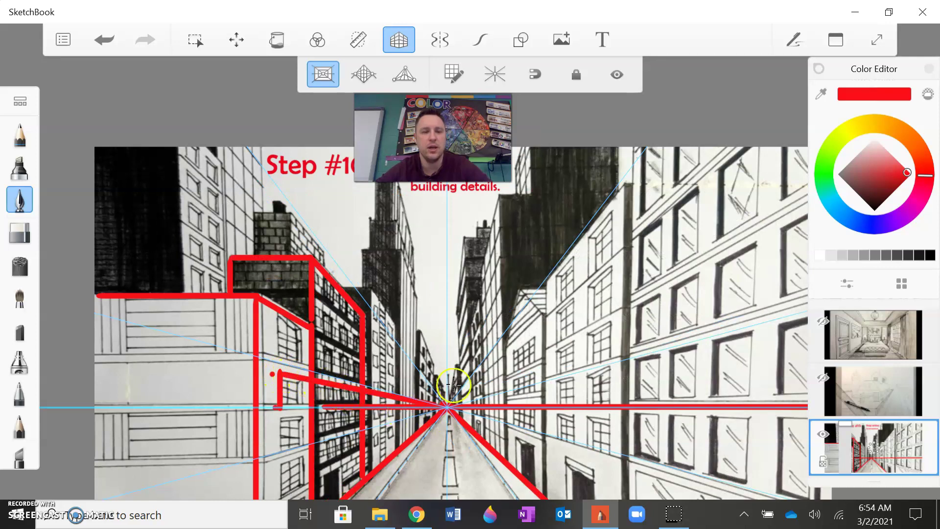
{"action": "scroll", "coordinate": [469, 372], "scroll_direction": "down", "scroll_amount": 2}
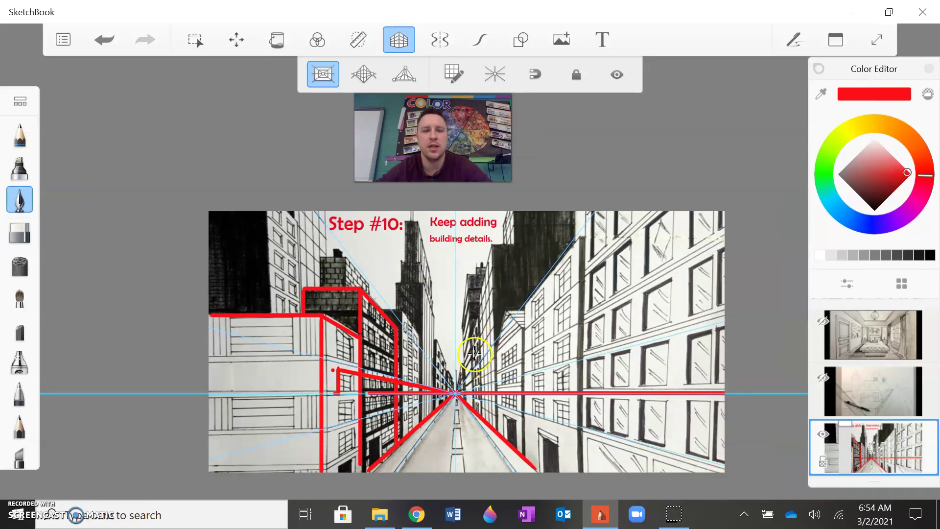
{"action": "scroll", "coordinate": [469, 293], "scroll_direction": "up", "scroll_amount": 2}
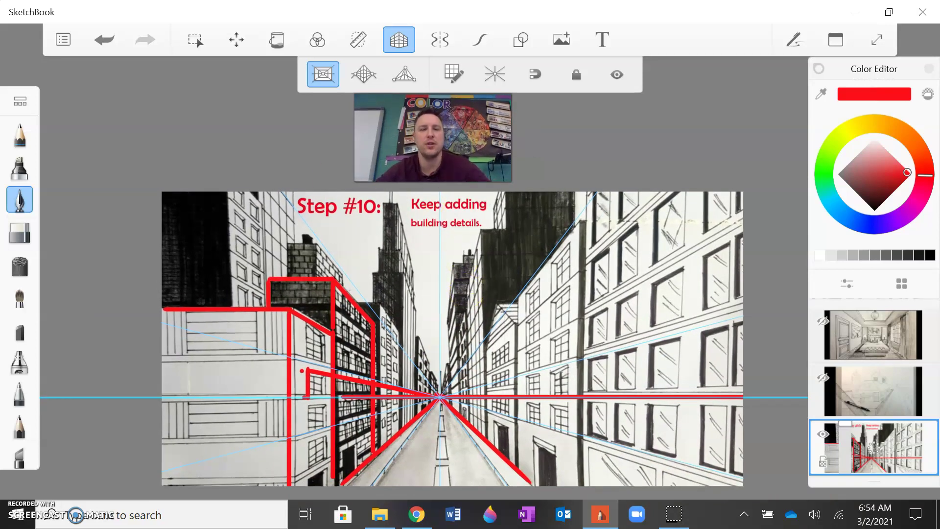
Undo the building, road and horizon strokes until no red remains
{"action": "left_click", "coordinate": [117, 40]}
{"action": "left_click", "coordinate": [116, 39]}
{"action": "left_click", "coordinate": [117, 39]}
{"action": "left_click", "coordinate": [118, 40]}
{"action": "left_click", "coordinate": [118, 38]}
{"action": "left_click", "coordinate": [118, 38]}
{"action": "left_click", "coordinate": [117, 39]}
{"action": "left_click", "coordinate": [118, 38]}
{"action": "left_click", "coordinate": [117, 38]}
{"action": "left_click", "coordinate": [117, 38]}
{"action": "left_click", "coordinate": [117, 38]}
{"action": "left_click", "coordinate": [118, 40]}
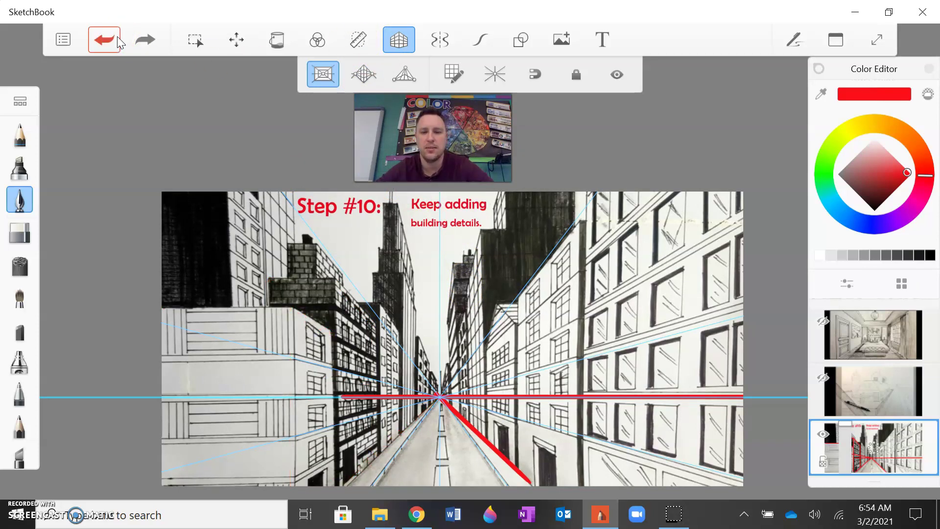
{"action": "left_click", "coordinate": [117, 39]}
{"action": "left_click", "coordinate": [118, 39]}
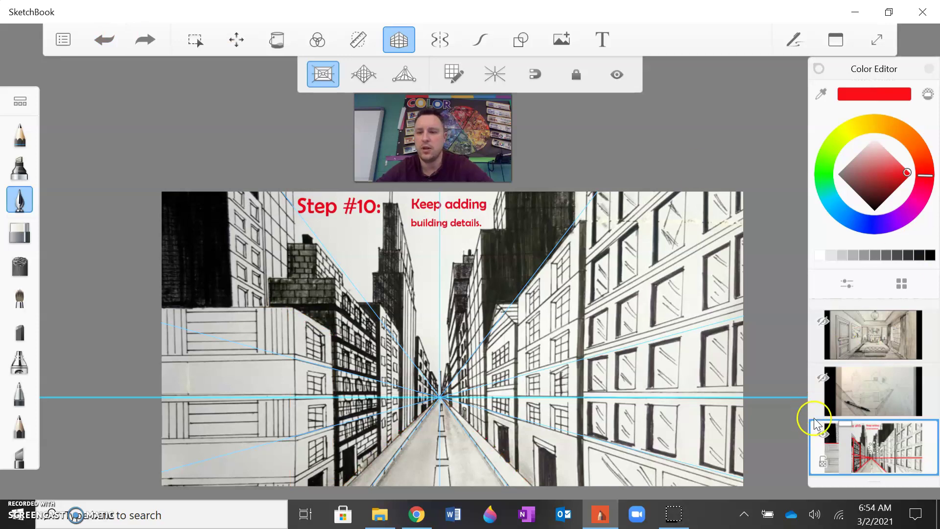
Hide the city street layer, show the barn layer and turn off the perspective guides
{"action": "left_click", "coordinate": [823, 434]}
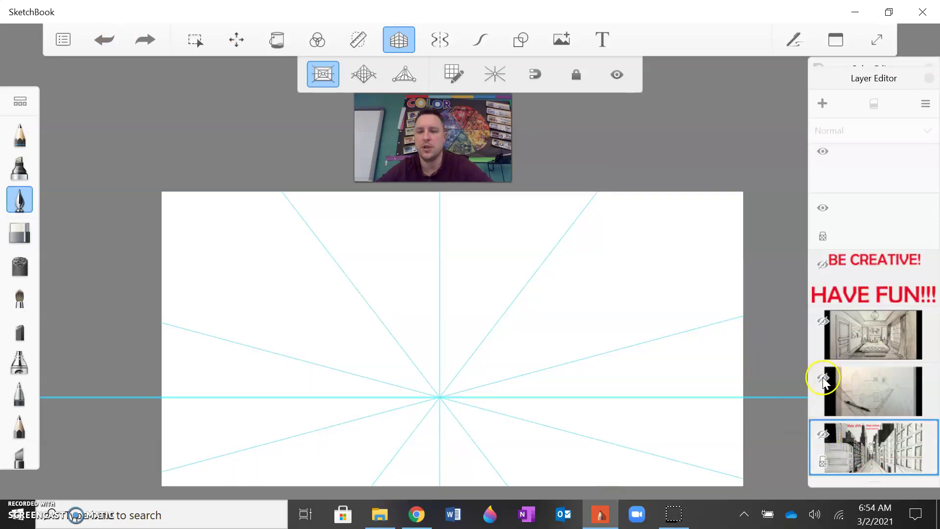
{"action": "left_click", "coordinate": [824, 378]}
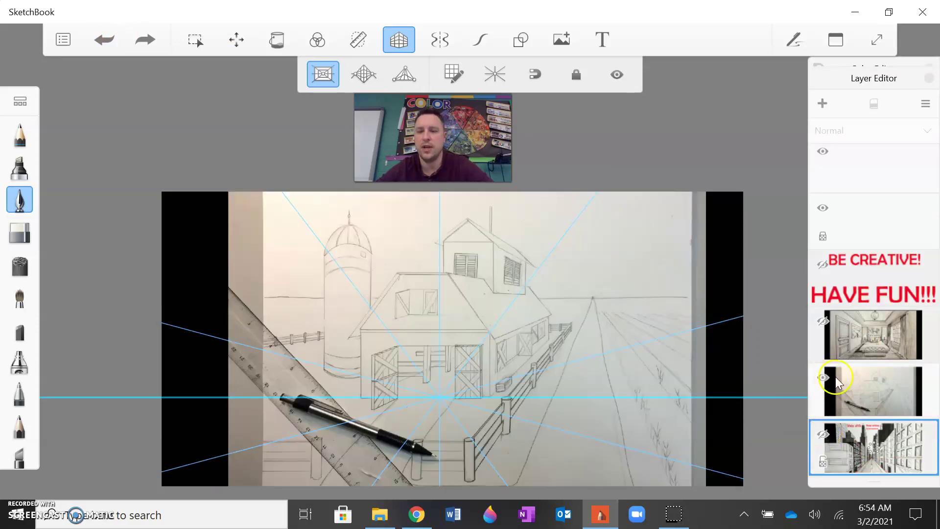
{"action": "left_click", "coordinate": [407, 49]}
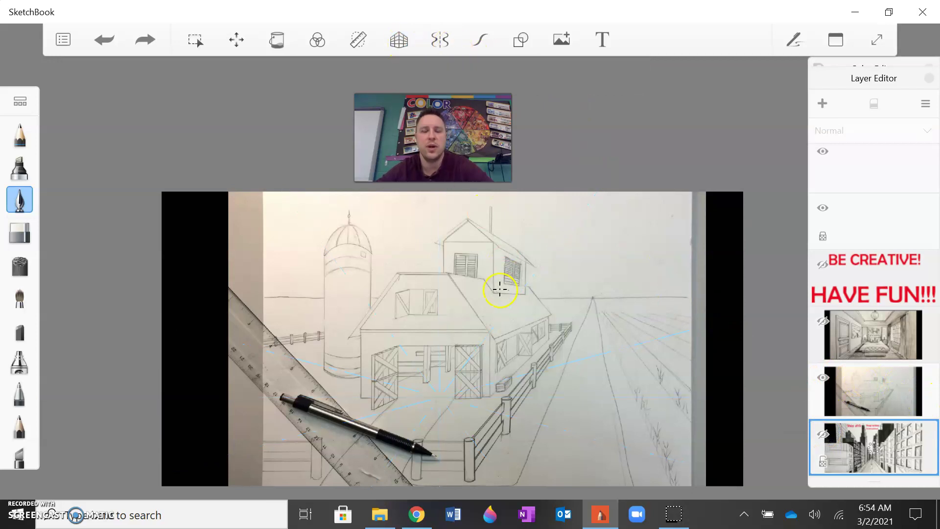
Make the barn layer active, then draw a test red circle and undo it
{"action": "left_click", "coordinate": [515, 234]}
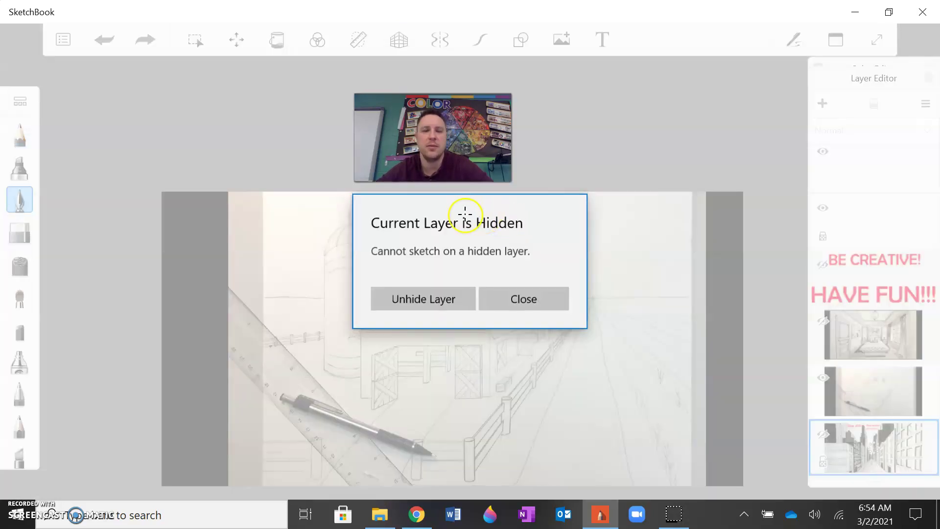
{"action": "left_click", "coordinate": [524, 300]}
{"action": "left_click", "coordinate": [851, 384]}
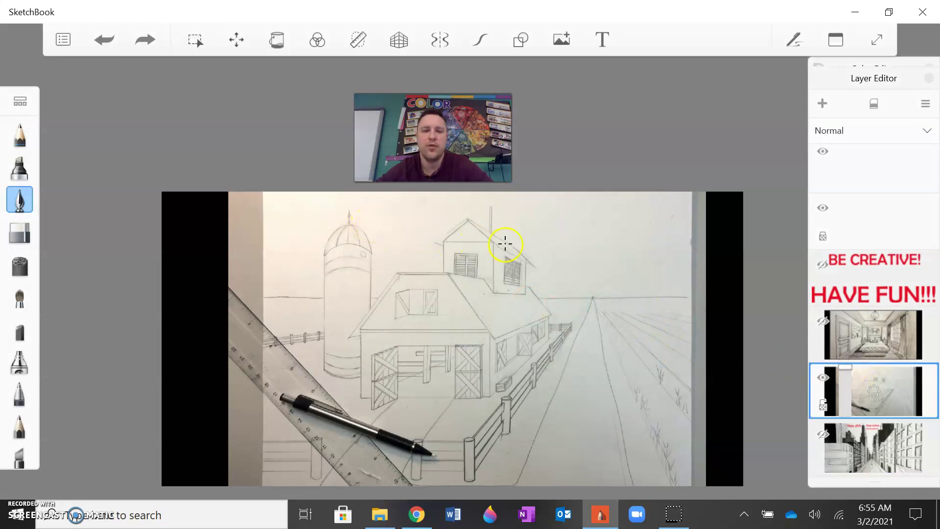
{"action": "mouse_move", "coordinate": [508, 235]}
{"action": "left_mouse_down"}
{"action": "mouse_move", "coordinate": [398, 230]}
{"action": "mouse_move", "coordinate": [340, 301]}
{"action": "mouse_move", "coordinate": [391, 384]}
{"action": "mouse_move", "coordinate": [494, 405]}
{"action": "mouse_move", "coordinate": [556, 354]}
{"action": "mouse_move", "coordinate": [563, 246]}
{"action": "mouse_move", "coordinate": [513, 222]}
{"action": "left_mouse_up"}
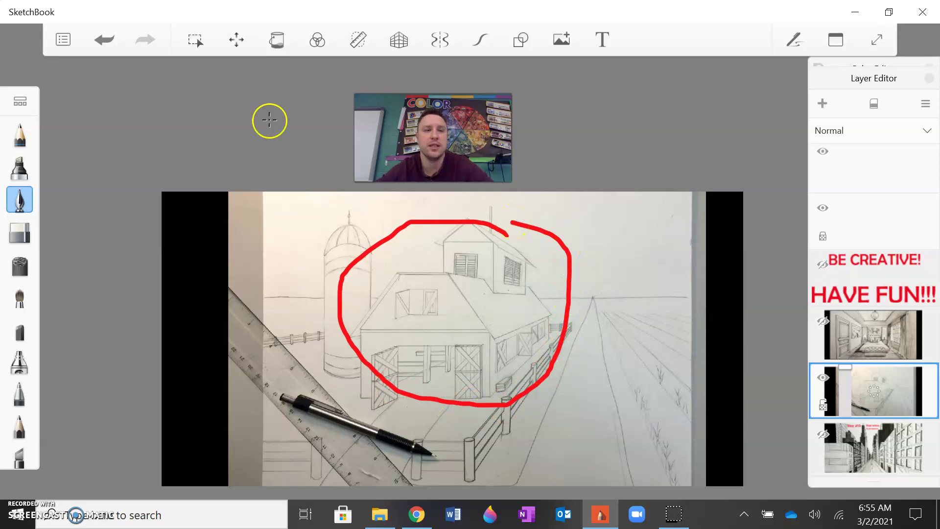
{"action": "left_click", "coordinate": [100, 47]}
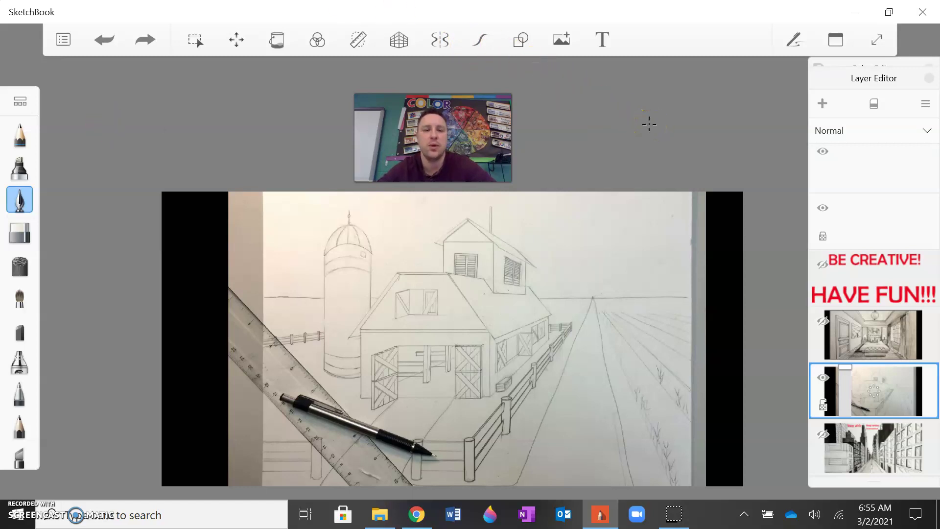
Re-enable the perspective guide and lock its vanishing point on the barn's horizon
{"action": "left_click", "coordinate": [400, 39]}
{"action": "left_click", "coordinate": [575, 75]}
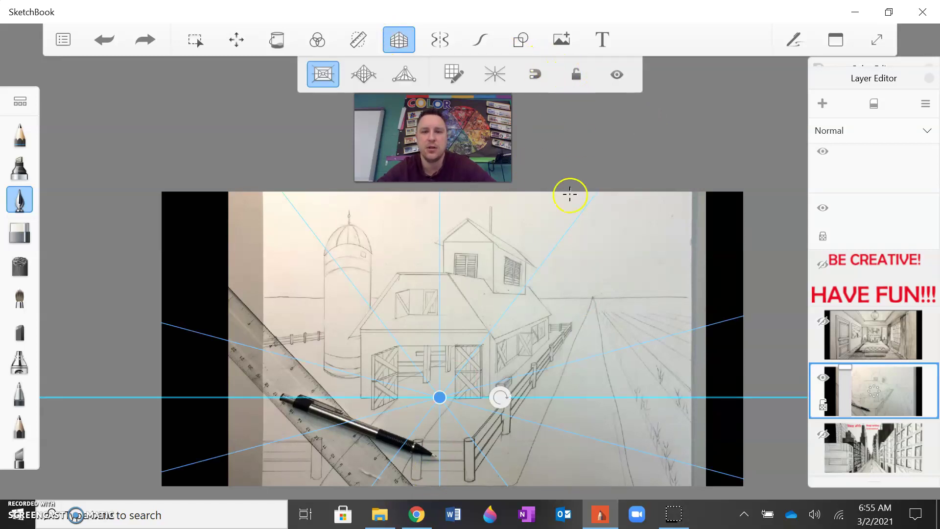
{"action": "left_click_drag", "start_coordinate": [441, 397], "coordinate": [593, 297]}
{"action": "left_click", "coordinate": [412, 48]}
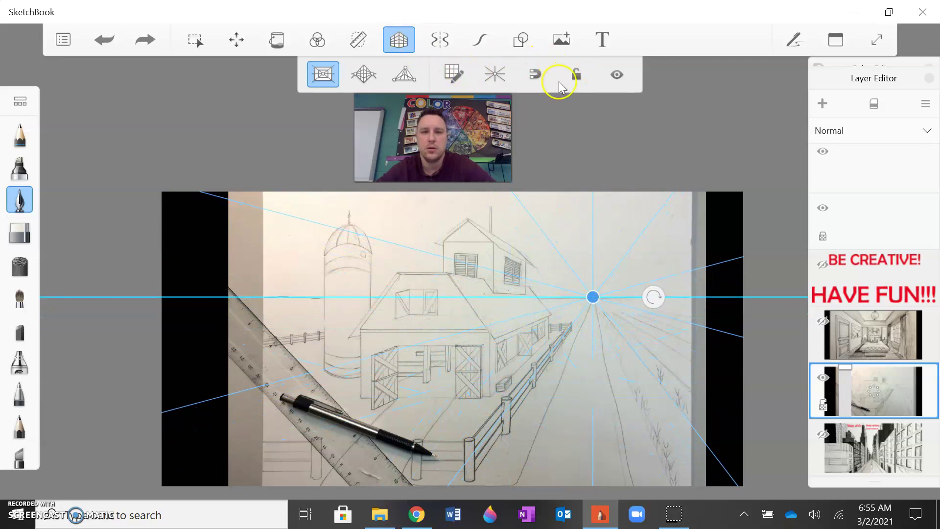
{"action": "left_click", "coordinate": [576, 75]}
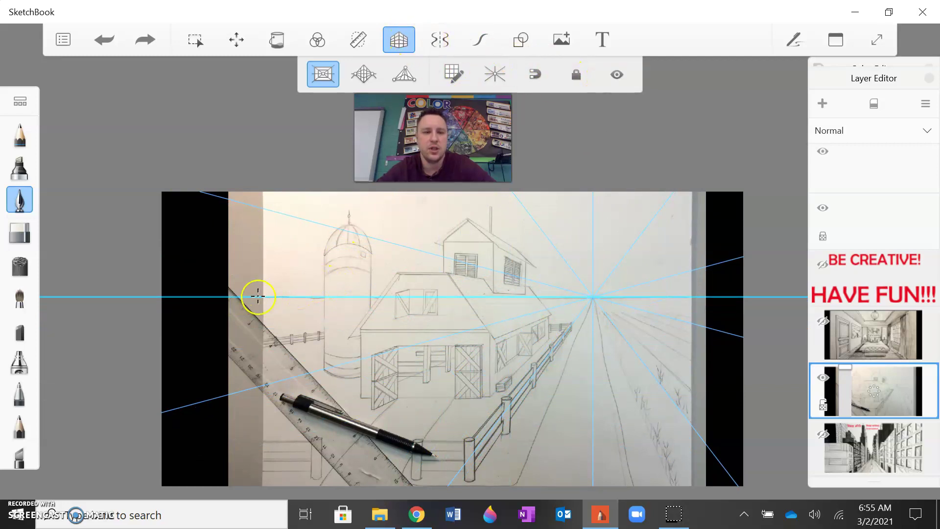
Trace the barn's horizon in red, left of the silo through the vanishing point
{"action": "left_click_drag", "start_coordinate": [255, 296], "coordinate": [290, 295]}
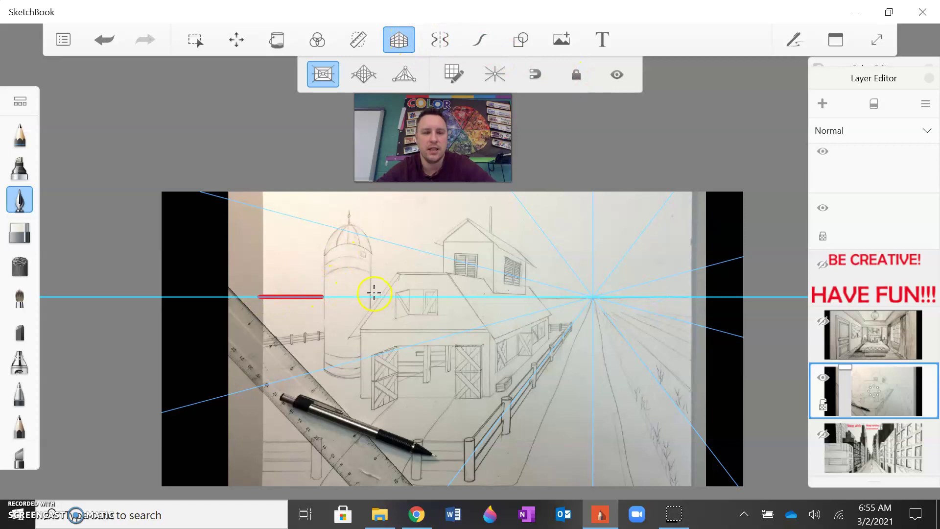
{"action": "scroll", "coordinate": [376, 295], "scroll_direction": "up", "scroll_amount": 4}
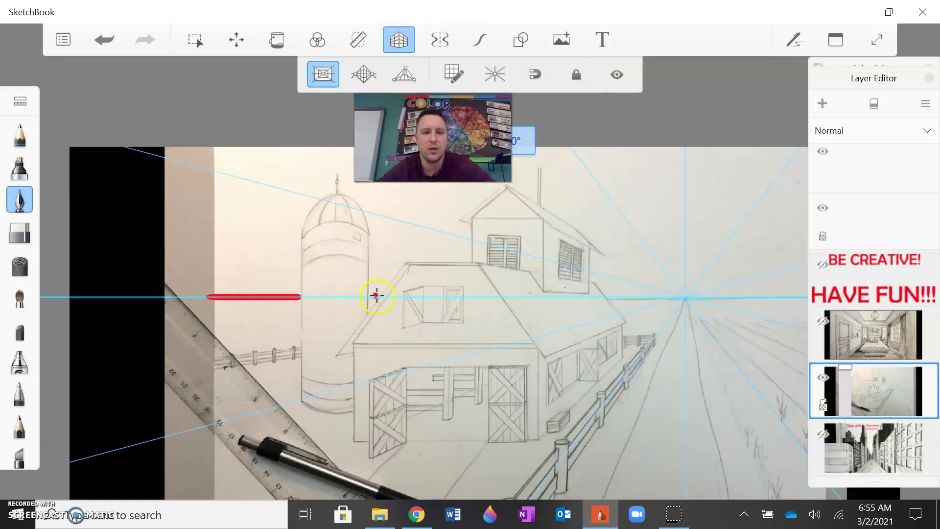
{"action": "left_click", "coordinate": [372, 295]}
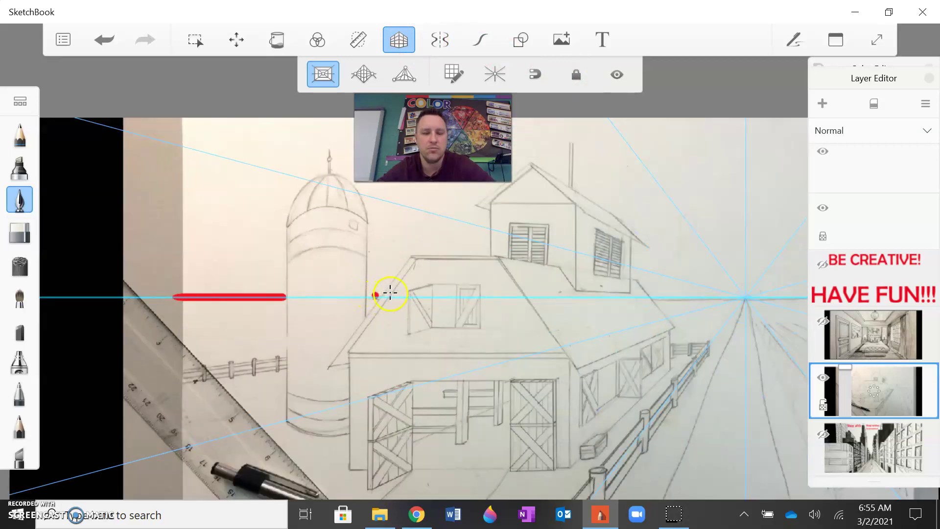
{"action": "scroll", "coordinate": [380, 293], "scroll_direction": "up", "scroll_amount": 3}
{"action": "left_click_drag", "start_coordinate": [354, 297], "coordinate": [381, 296]}
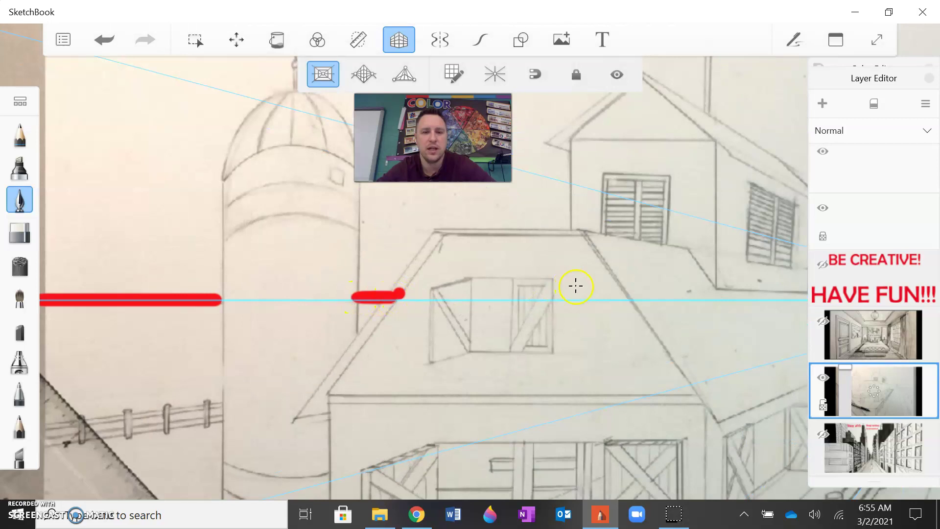
{"action": "scroll", "coordinate": [577, 288], "scroll_direction": "down", "scroll_amount": 6}
{"action": "scroll", "coordinate": [672, 273], "scroll_direction": "down", "scroll_amount": 2}
{"action": "scroll", "coordinate": [671, 273], "scroll_direction": "right", "scroll_amount": 5}
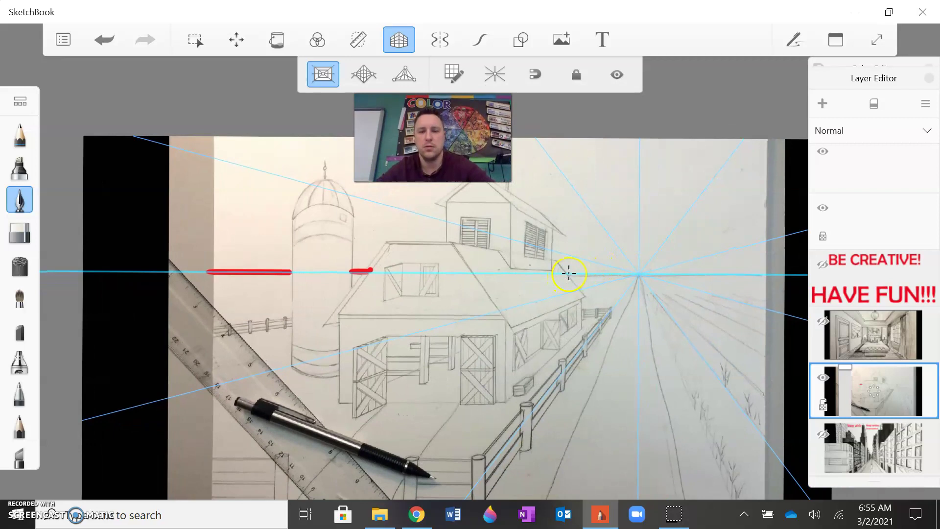
{"action": "mouse_move", "coordinate": [570, 274]}
{"action": "left_mouse_down"}
{"action": "mouse_move", "coordinate": [709, 273]}
{"action": "mouse_move", "coordinate": [802, 289]}
{"action": "left_mouse_up"}
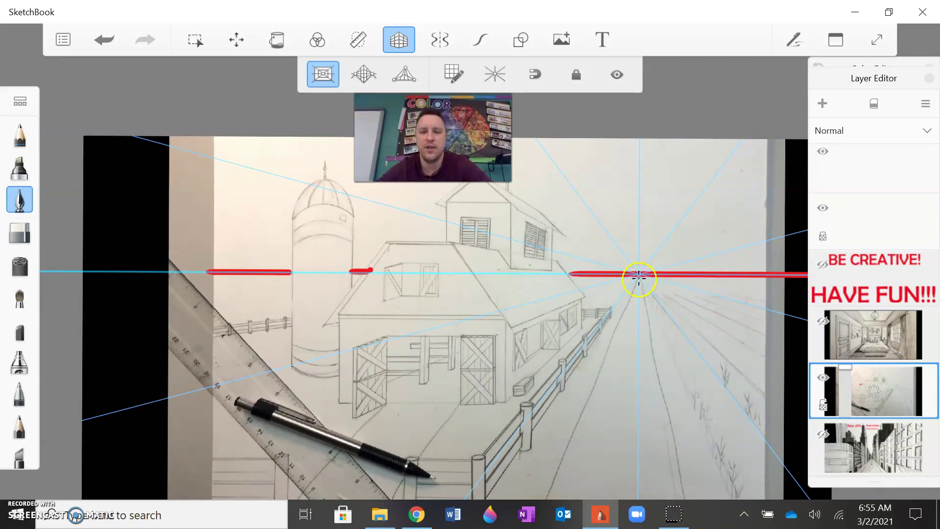
Draw two red lines to the vanishing point and trace the dormer edges
{"action": "right_click", "coordinate": [674, 514]}
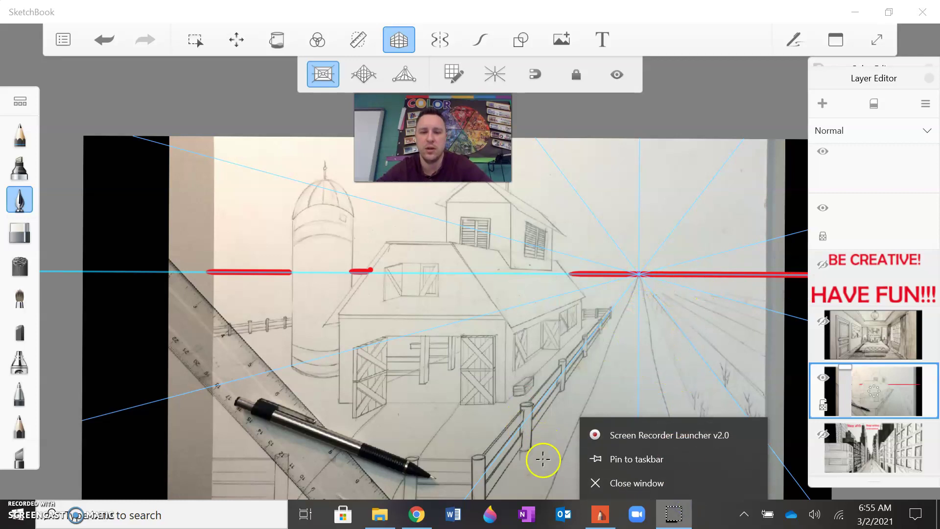
{"action": "left_click_drag", "start_coordinate": [551, 492], "coordinate": [644, 282]}
{"action": "left_click_drag", "start_coordinate": [686, 481], "coordinate": [639, 277]}
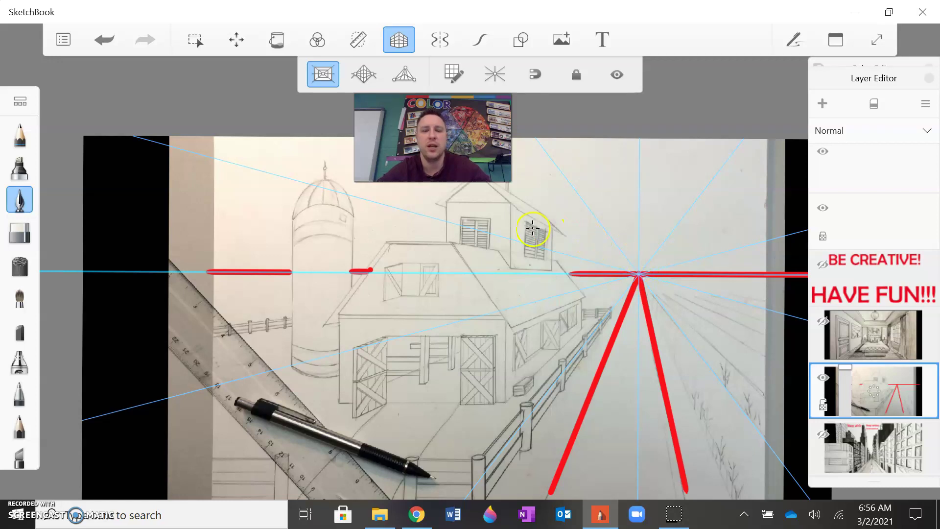
{"action": "left_click_drag", "start_coordinate": [524, 223], "coordinate": [589, 252]}
{"action": "left_click_drag", "start_coordinate": [523, 258], "coordinate": [606, 259]}
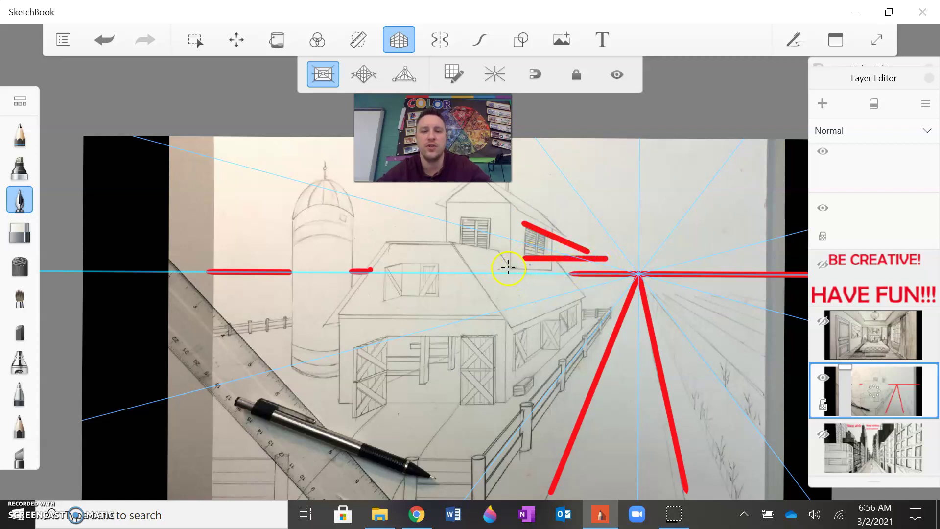
{"action": "left_click_drag", "start_coordinate": [509, 267], "coordinate": [606, 273]}
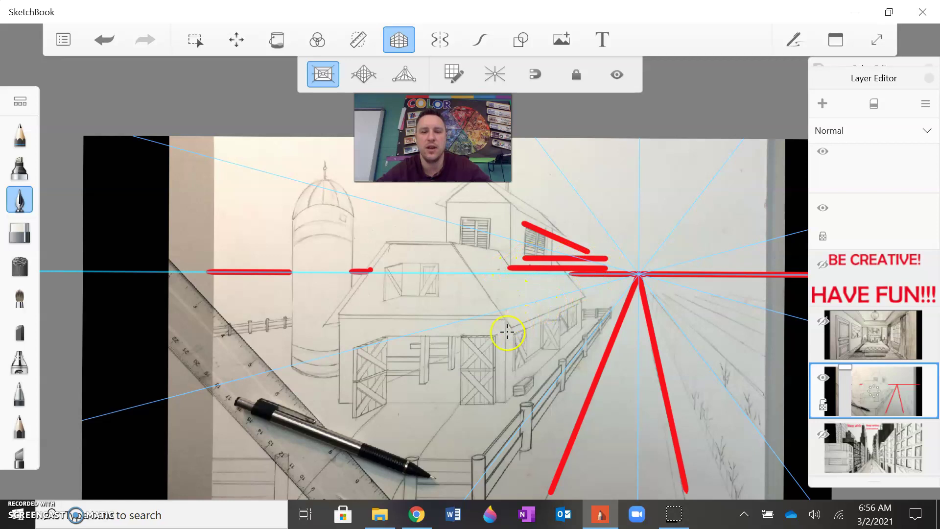
Trace the barn sides, fence, right ground lines, door and roof edges in red
{"action": "left_click_drag", "start_coordinate": [507, 333], "coordinate": [627, 280]}
{"action": "mouse_move", "coordinate": [513, 392]}
{"action": "left_mouse_down"}
{"action": "mouse_move", "coordinate": [607, 326]}
{"action": "mouse_move", "coordinate": [634, 278]}
{"action": "left_mouse_up"}
{"action": "left_click_drag", "start_coordinate": [484, 451], "coordinate": [631, 280]}
{"action": "left_click_drag", "start_coordinate": [750, 433], "coordinate": [641, 274]}
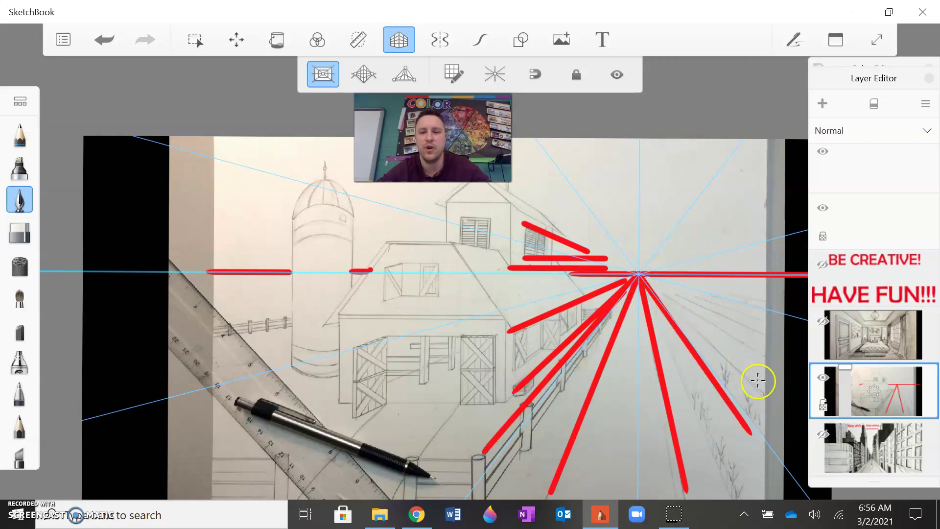
{"action": "left_click_drag", "start_coordinate": [774, 407], "coordinate": [642, 273]}
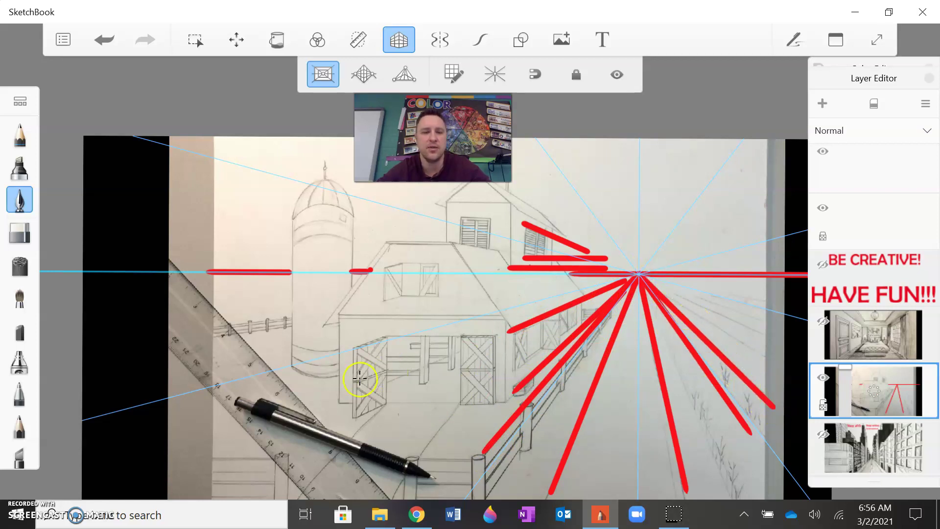
{"action": "left_click_drag", "start_coordinate": [367, 411], "coordinate": [518, 325]}
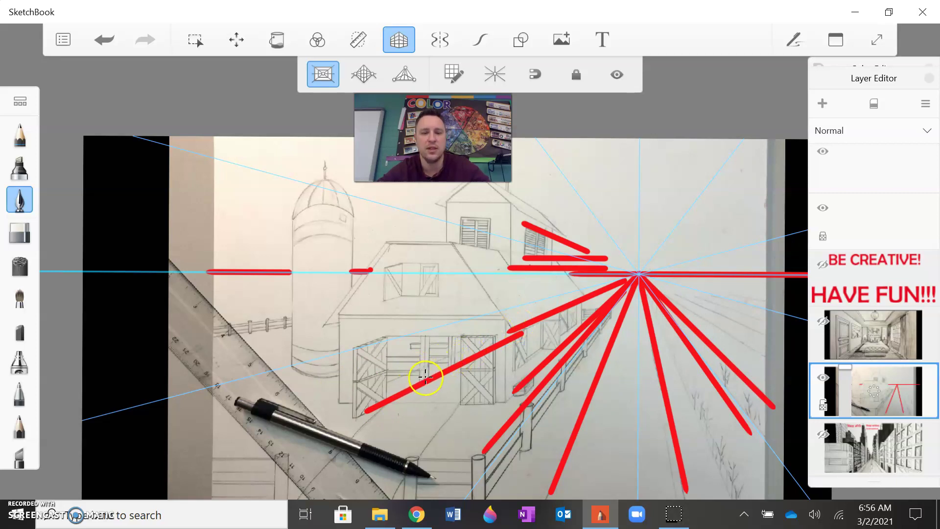
{"action": "left_click_drag", "start_coordinate": [425, 379], "coordinate": [464, 349]}
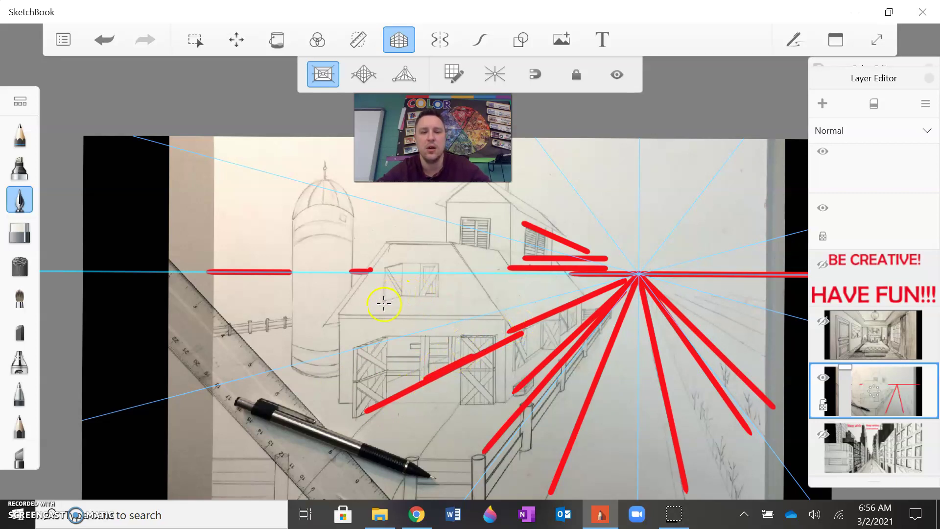
{"action": "left_click_drag", "start_coordinate": [384, 304], "coordinate": [593, 265]}
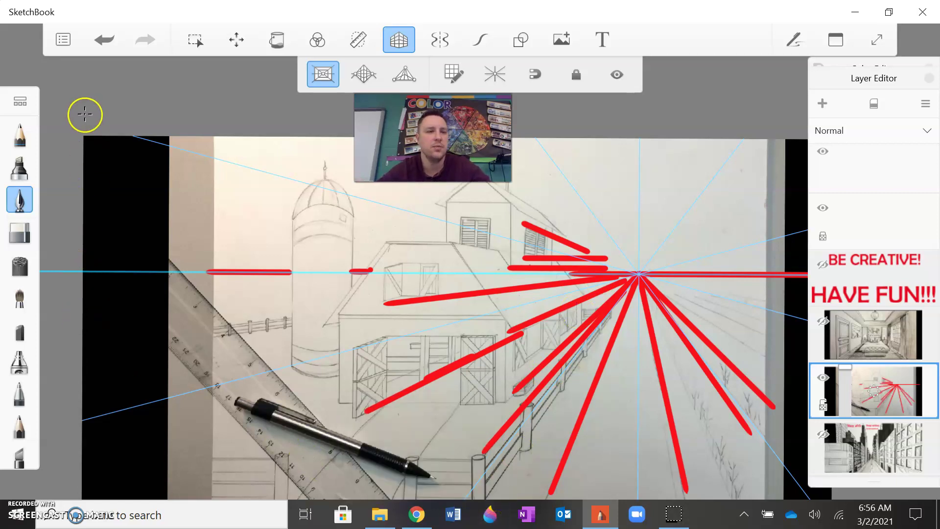
Undo every red annotation stroke on the barn drawing
{"action": "double_click", "coordinate": [102, 49]}
{"action": "double_click", "coordinate": [102, 50]}
{"action": "triple_click", "coordinate": [102, 50]}
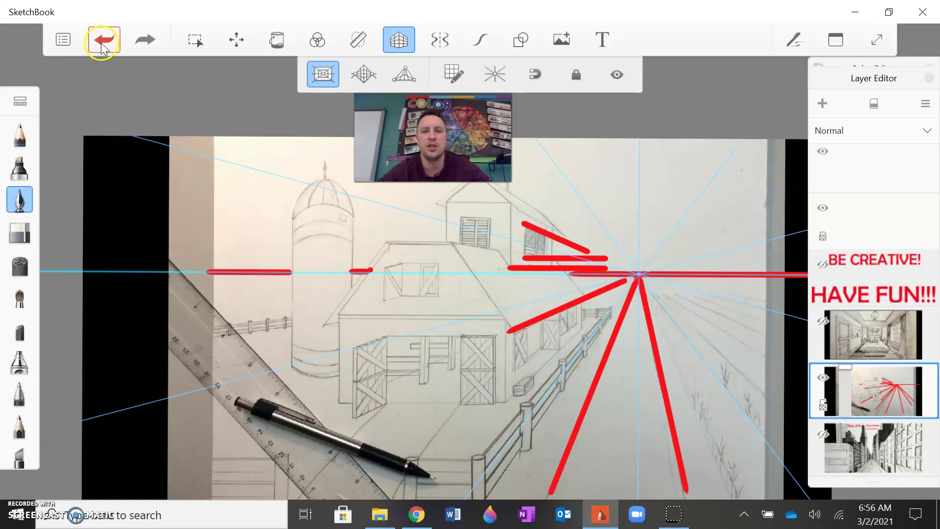
{"action": "double_click", "coordinate": [102, 49]}
{"action": "left_click", "coordinate": [101, 45]}
{"action": "double_click", "coordinate": [102, 45]}
{"action": "left_click", "coordinate": [101, 45]}
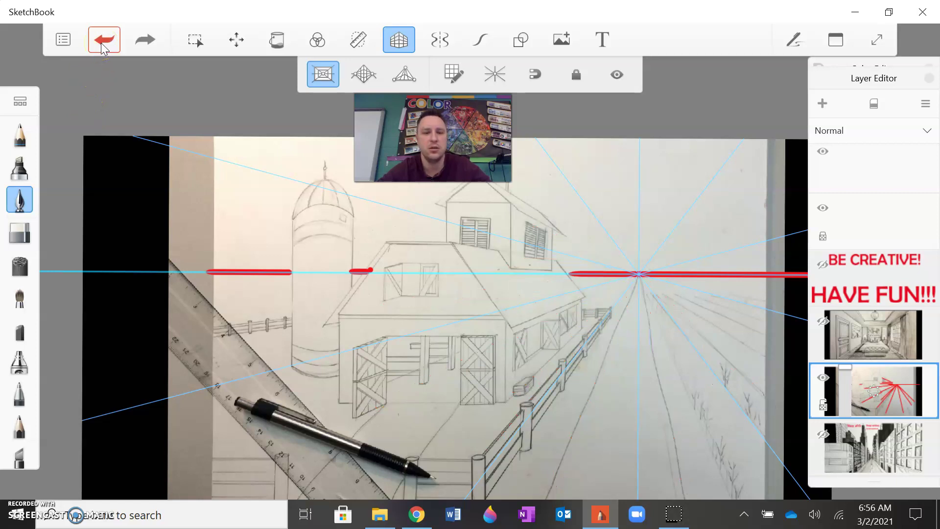
{"action": "left_click", "coordinate": [102, 45]}
Undo the last horizon stroke, turn off the guides, and swap the barn layer for the bedroom layer
{"action": "left_click", "coordinate": [102, 45]}
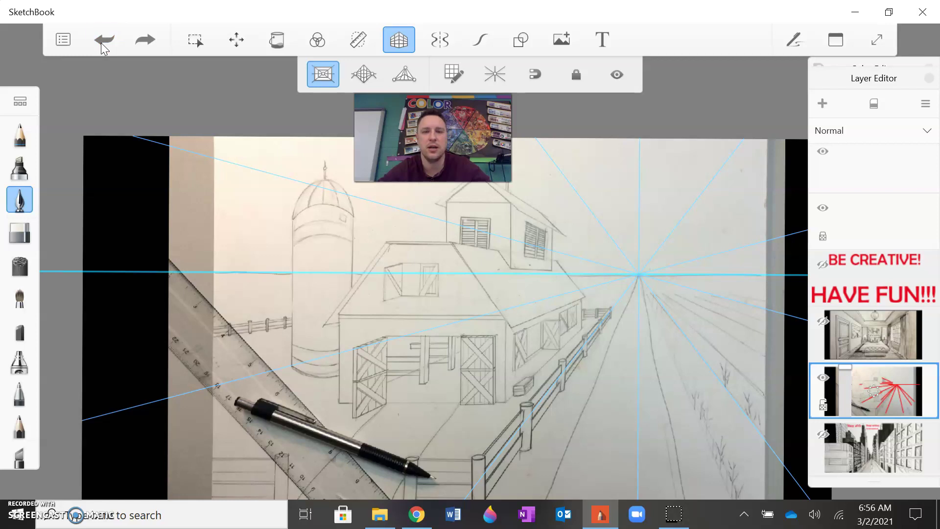
{"action": "left_click", "coordinate": [395, 38]}
{"action": "left_click", "coordinate": [823, 378]}
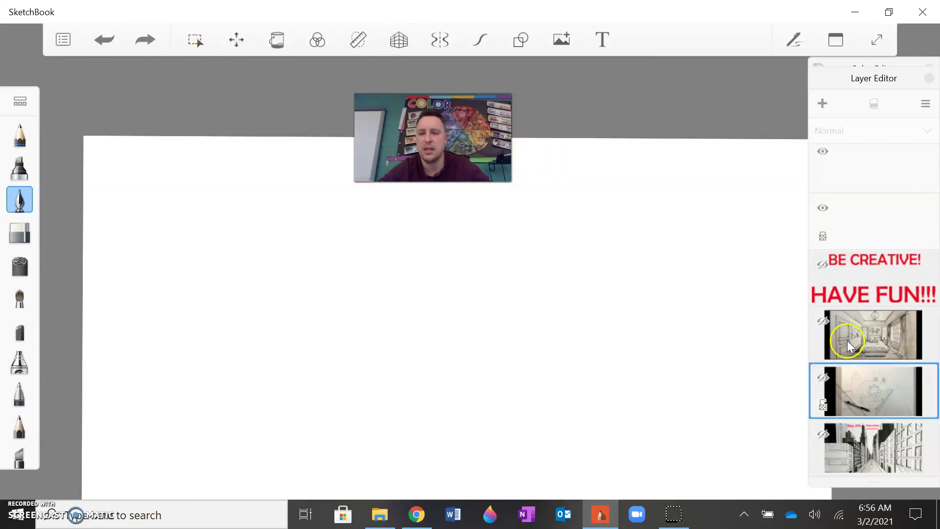
{"action": "left_click", "coordinate": [840, 333]}
{"action": "left_click", "coordinate": [823, 321]}
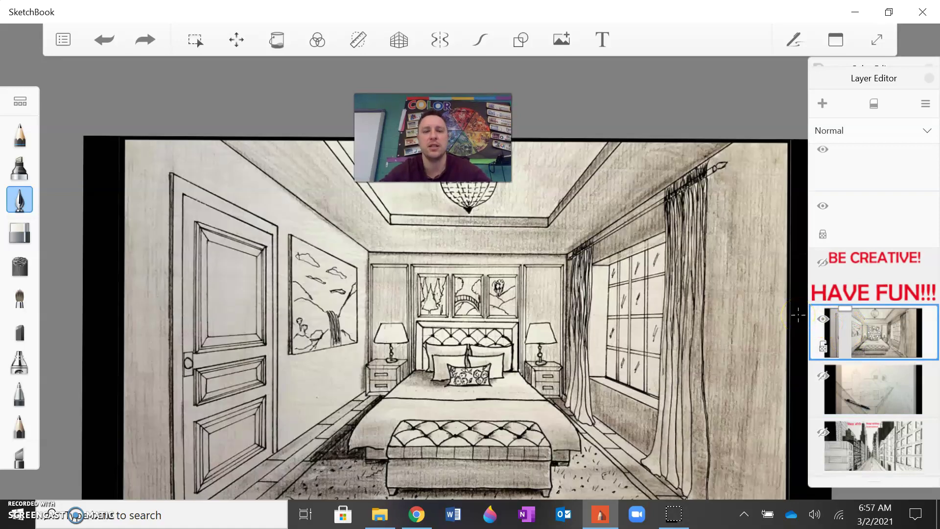
Test two red strokes on the bedroom door, undo them, and recentre the drawing
{"action": "left_click_drag", "start_coordinate": [253, 236], "coordinate": [242, 283]}
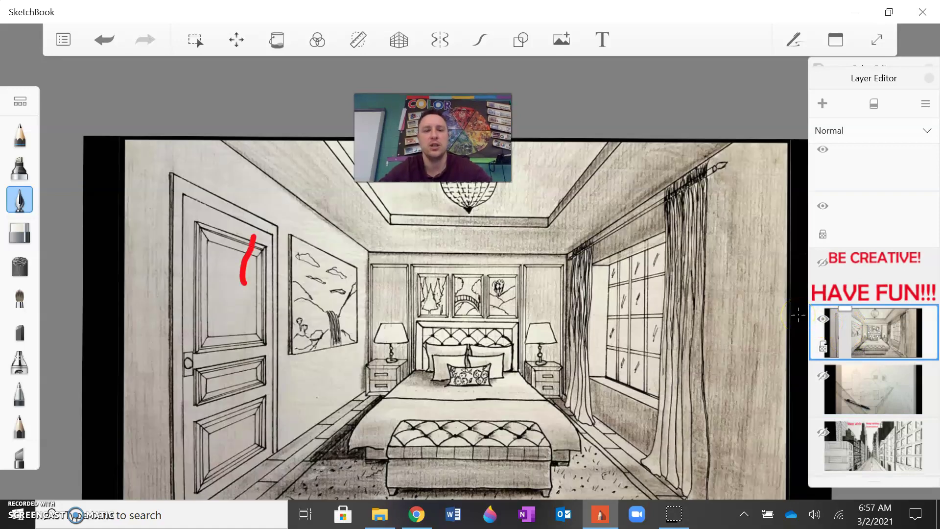
{"action": "left_click", "coordinate": [101, 40]}
{"action": "left_click_drag", "start_coordinate": [234, 251], "coordinate": [223, 298]}
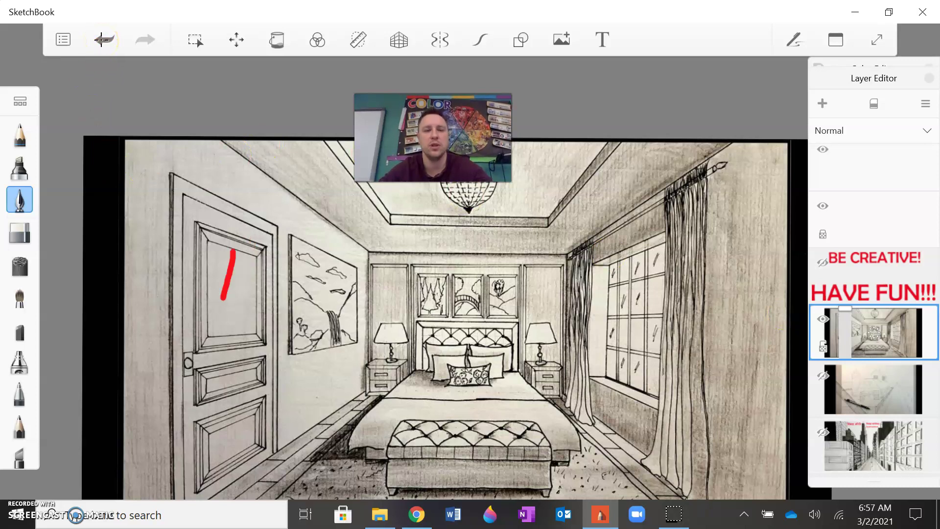
{"action": "left_click", "coordinate": [104, 39]}
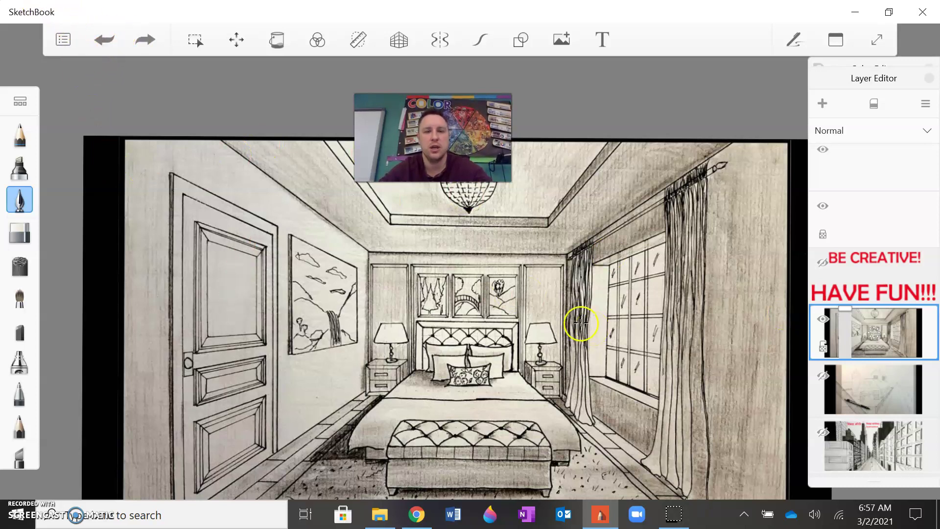
{"action": "left_click_drag", "start_coordinate": [219, 93], "coordinate": [580, 323]}
{"action": "scroll", "coordinate": [581, 324], "scroll_direction": "down", "scroll_amount": 2}
{"action": "scroll", "coordinate": [575, 313], "scroll_direction": "up", "scroll_amount": 1}
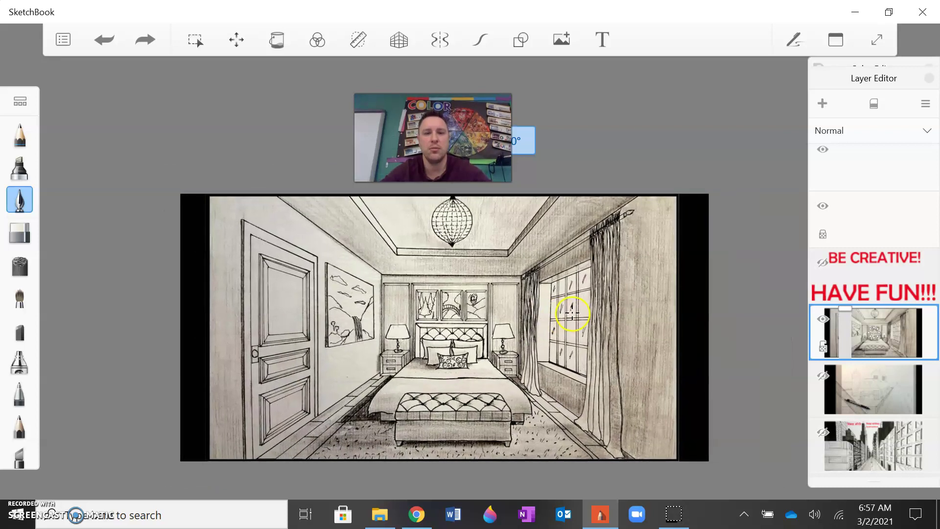
{"action": "scroll", "coordinate": [572, 312], "scroll_direction": "up", "scroll_amount": 1}
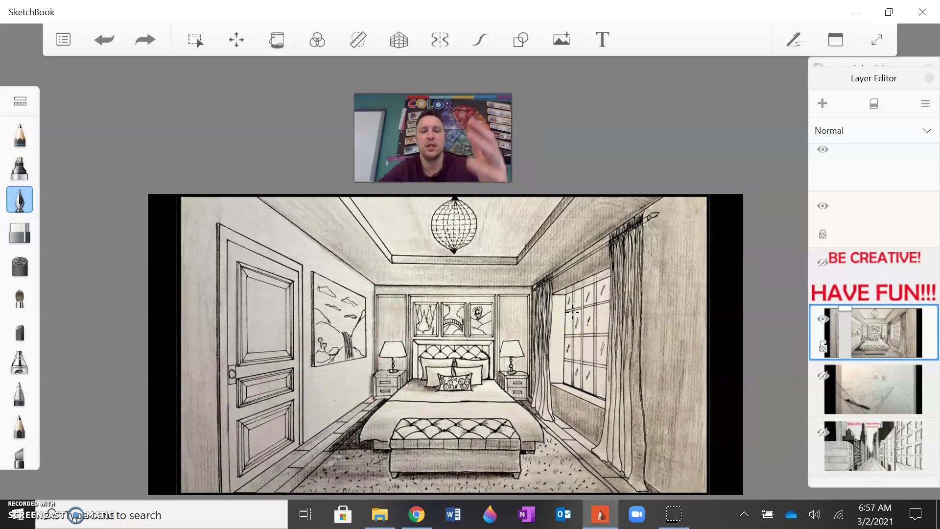
{"action": "left_click_drag", "start_coordinate": [433, 138], "coordinate": [449, 149]}
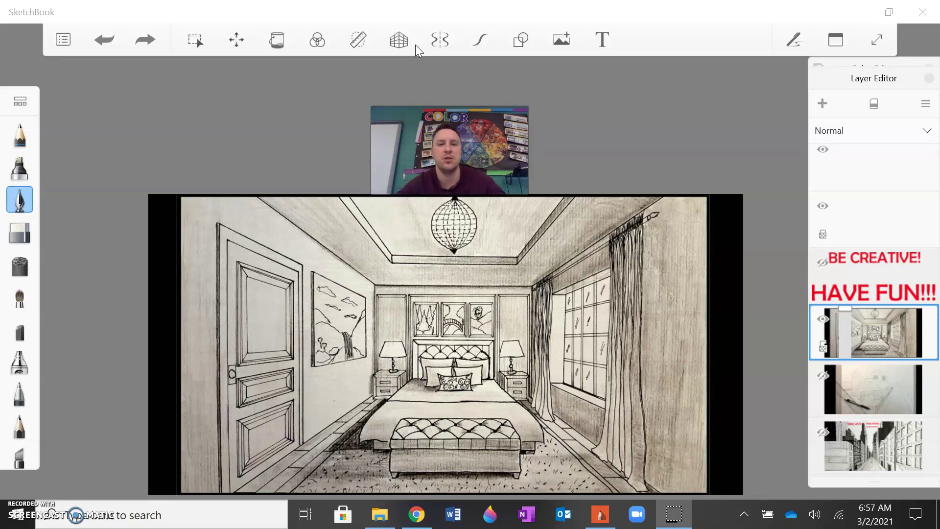
Turn the perspective guide on, lock its vanishing point on the headboard, and draw a test floor line
{"action": "left_click", "coordinate": [399, 41]}
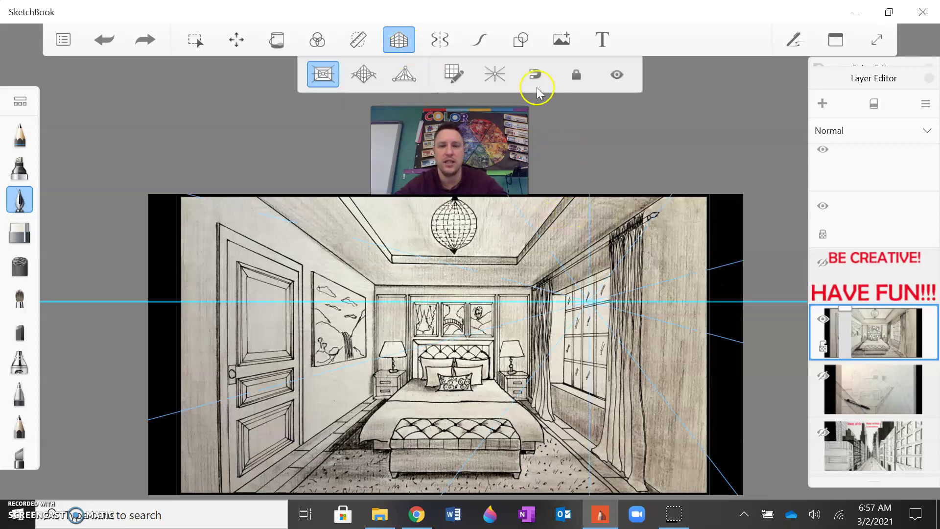
{"action": "left_click", "coordinate": [576, 74]}
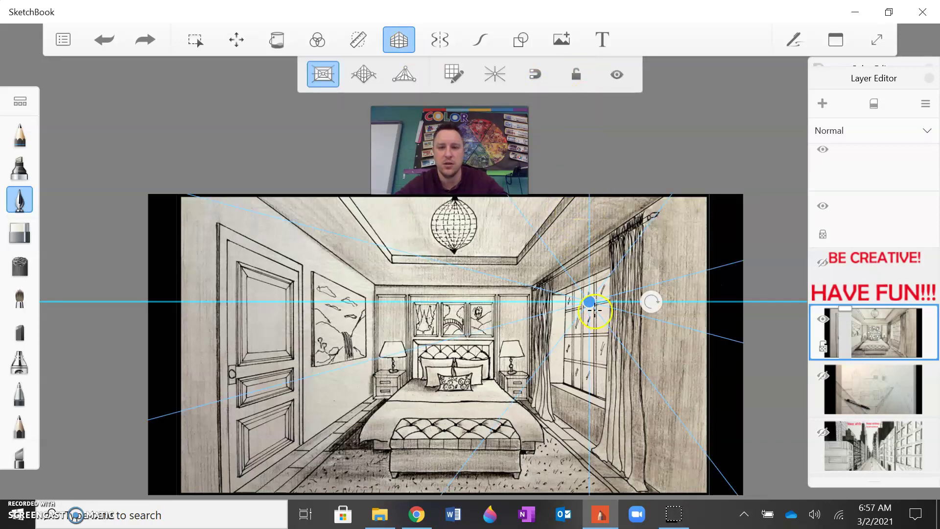
{"action": "left_click_drag", "start_coordinate": [595, 308], "coordinate": [453, 351]}
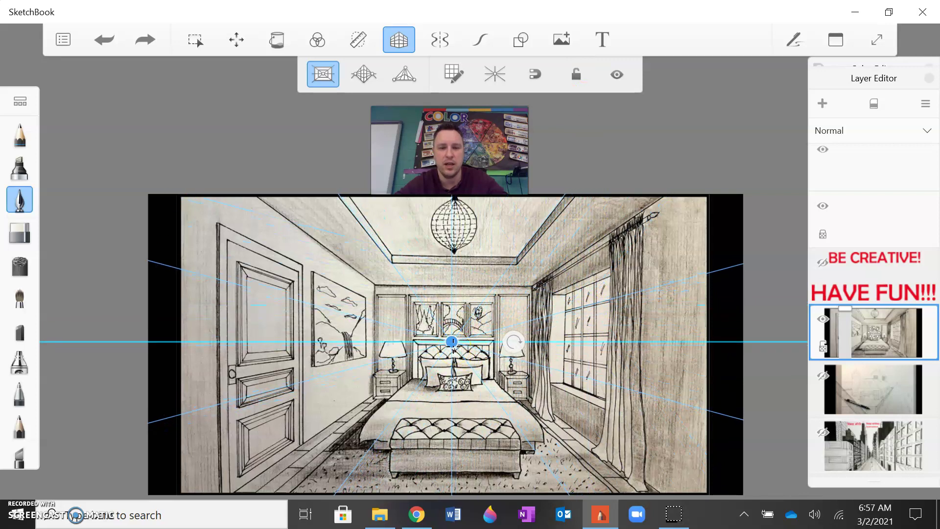
{"action": "left_click", "coordinate": [577, 76]}
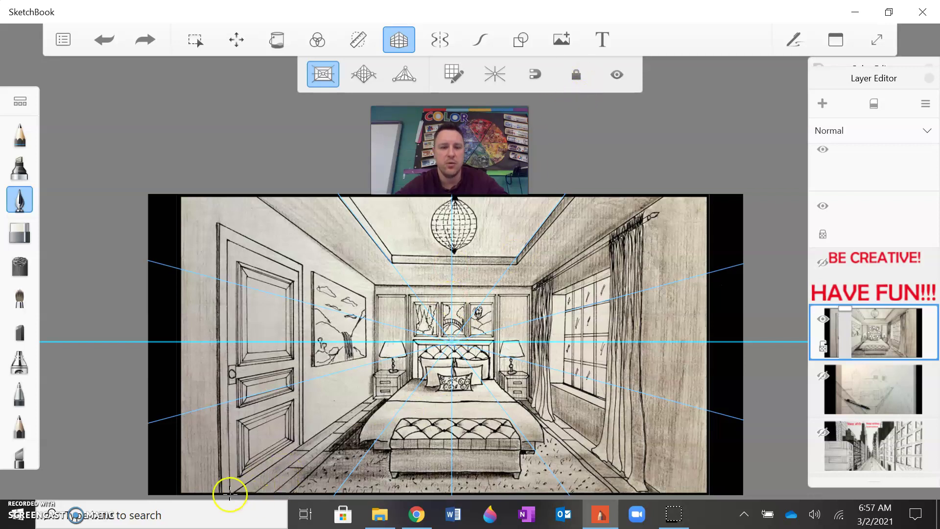
{"action": "mouse_move", "coordinate": [230, 493]}
{"action": "left_mouse_down"}
{"action": "mouse_move", "coordinate": [278, 474]}
{"action": "mouse_move", "coordinate": [414, 384]}
{"action": "mouse_move", "coordinate": [450, 343]}
{"action": "left_mouse_up"}
Redraw the bottom-left floor edge and trace the door's middle rail in red
{"action": "left_click", "coordinate": [104, 39]}
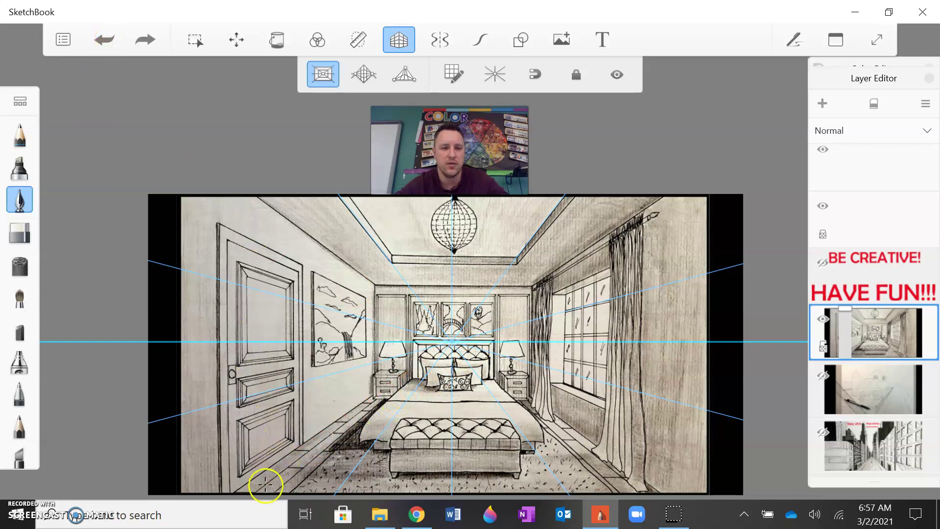
{"action": "mouse_move", "coordinate": [234, 492]}
{"action": "left_mouse_down"}
{"action": "mouse_move", "coordinate": [279, 476]}
{"action": "mouse_move", "coordinate": [304, 446]}
{"action": "left_mouse_up"}
{"action": "left_click_drag", "start_coordinate": [236, 421], "coordinate": [295, 400]}
{"action": "left_click", "coordinate": [104, 39]}
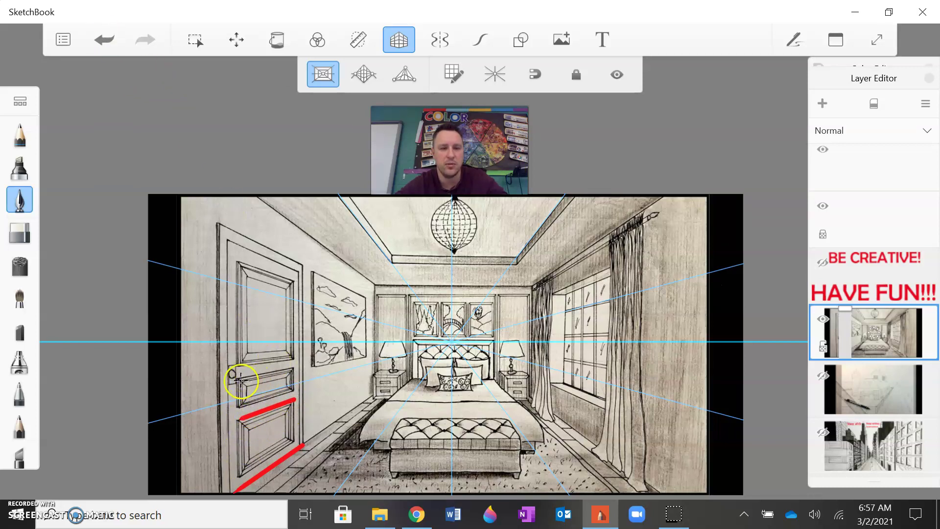
{"action": "left_click_drag", "start_coordinate": [241, 380], "coordinate": [344, 357]}
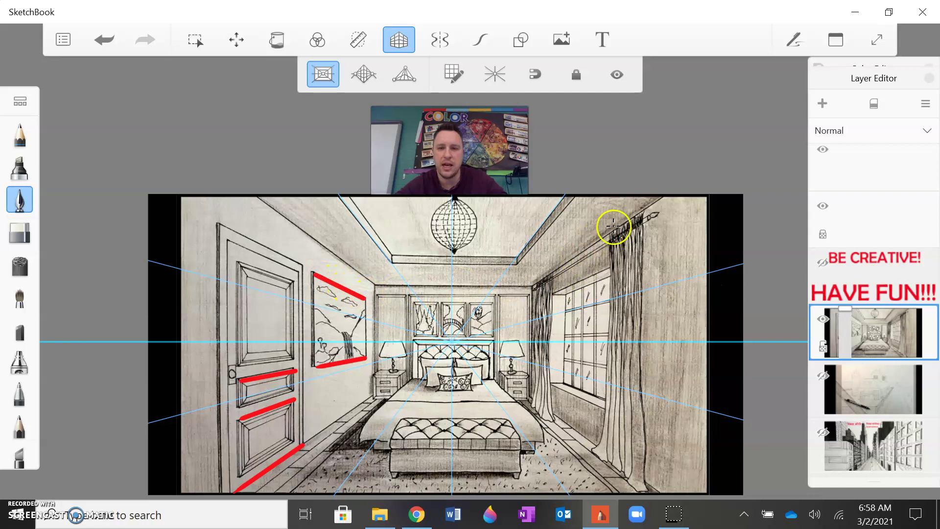
Trace the curtain rod, window sill, floor lines and both bed edges in red
{"action": "left_click_drag", "start_coordinate": [613, 227], "coordinate": [546, 275]}
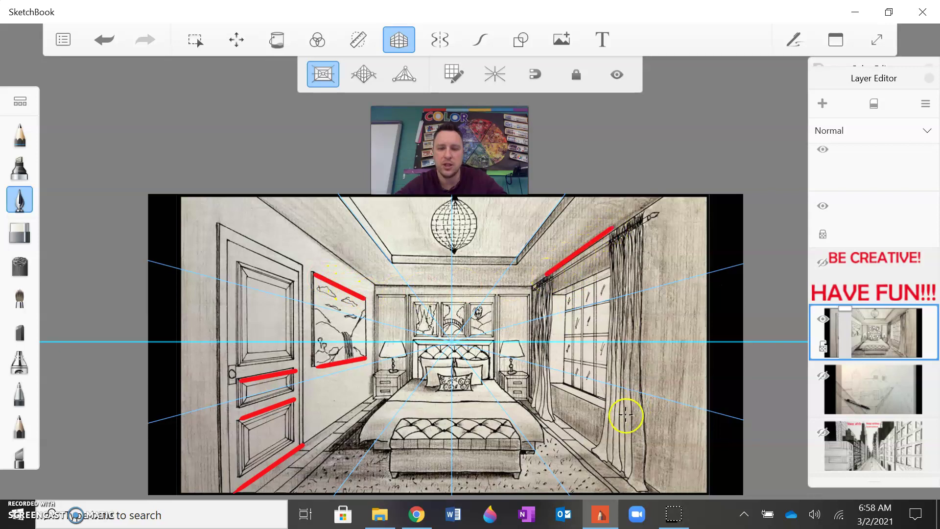
{"action": "left_click_drag", "start_coordinate": [620, 414], "coordinate": [548, 387]}
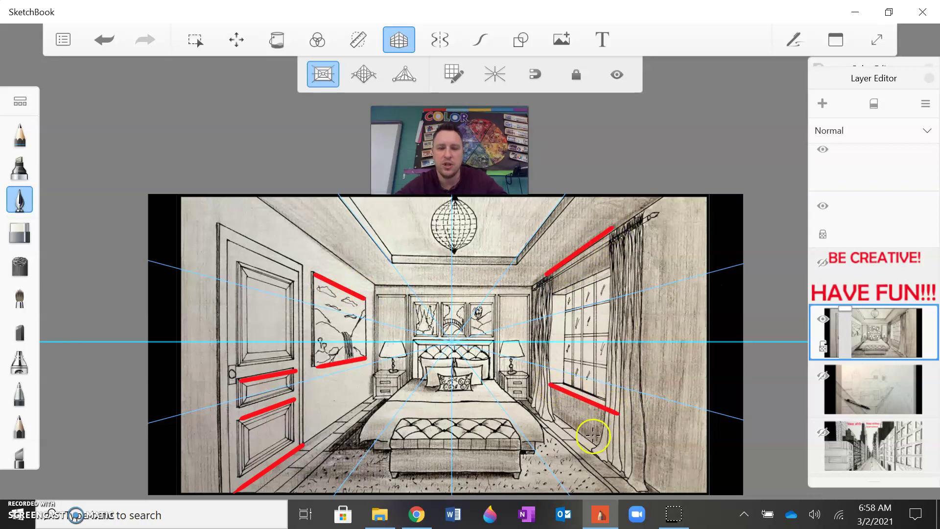
{"action": "left_click_drag", "start_coordinate": [652, 491], "coordinate": [560, 422]}
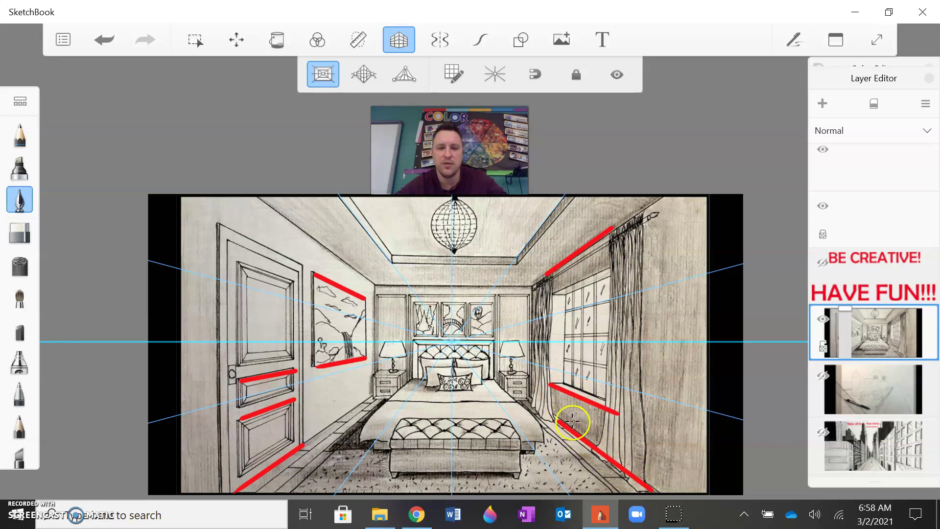
{"action": "left_click_drag", "start_coordinate": [608, 492], "coordinate": [551, 436]}
{"action": "left_click_drag", "start_coordinate": [293, 490], "coordinate": [338, 448]}
{"action": "left_click_drag", "start_coordinate": [375, 416], "coordinate": [410, 382]}
{"action": "left_click_drag", "start_coordinate": [530, 418], "coordinate": [513, 387]}
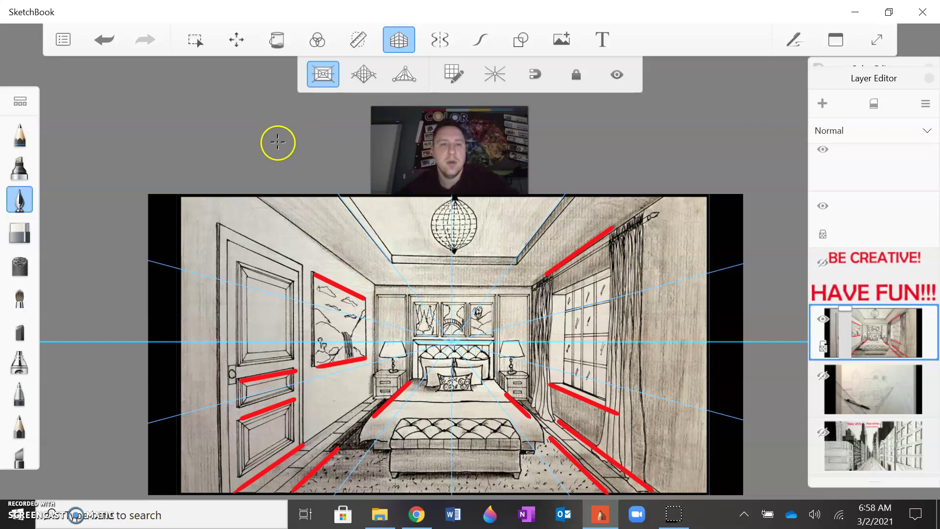
Show the Color Editor panel and switch the drawing colour from red to blue
{"action": "left_click", "coordinate": [835, 40]}
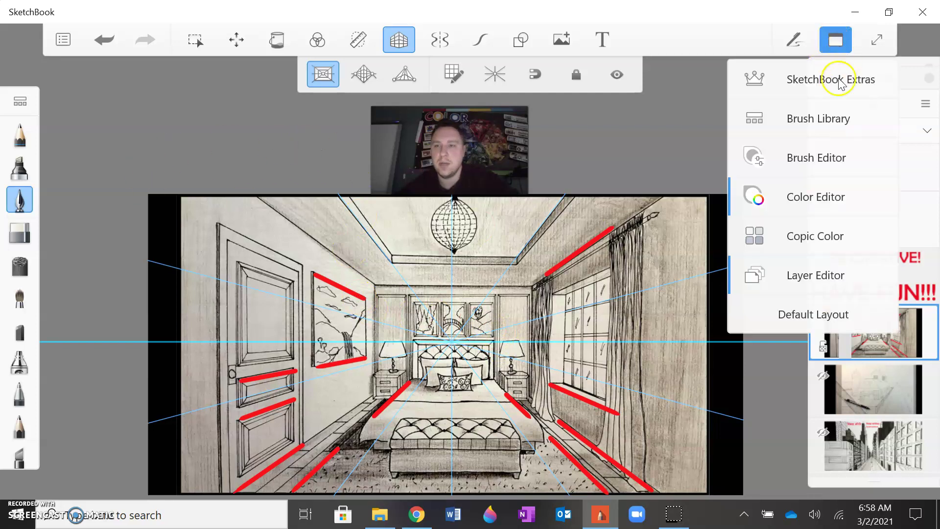
{"action": "left_click", "coordinate": [803, 195]}
{"action": "left_click", "coordinate": [693, 152]}
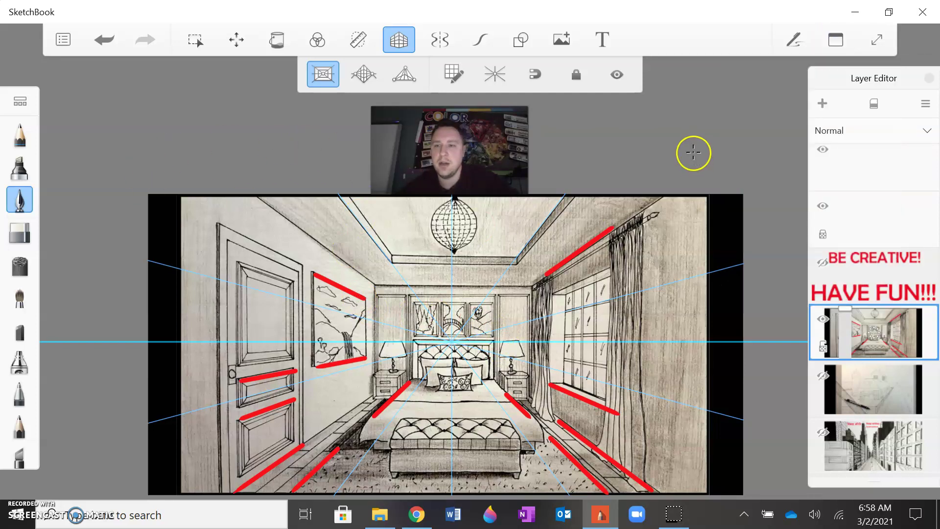
{"action": "scroll", "coordinate": [874, 147], "scroll_direction": "up", "scroll_amount": 4}
{"action": "left_click", "coordinate": [843, 40]}
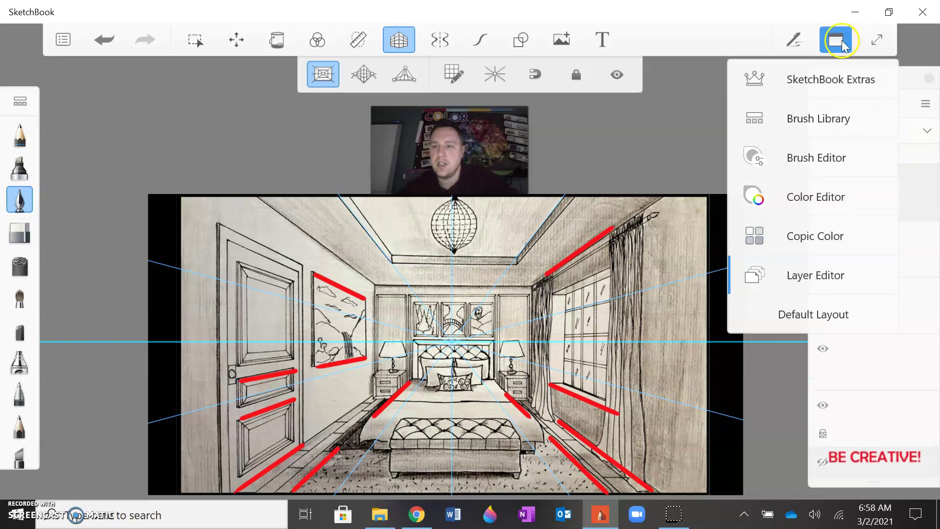
{"action": "left_click", "coordinate": [802, 197]}
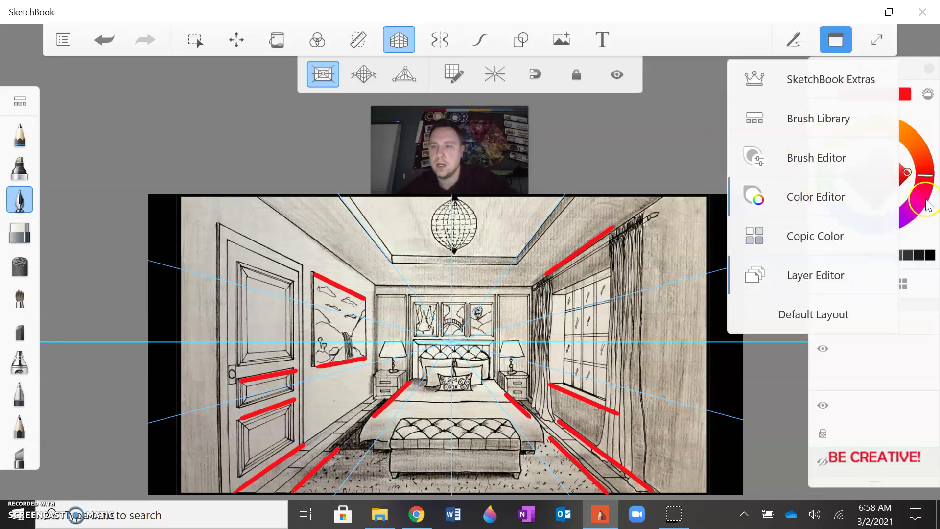
{"action": "left_click", "coordinate": [936, 210]}
{"action": "left_click_drag", "start_coordinate": [907, 216], "coordinate": [874, 226]}
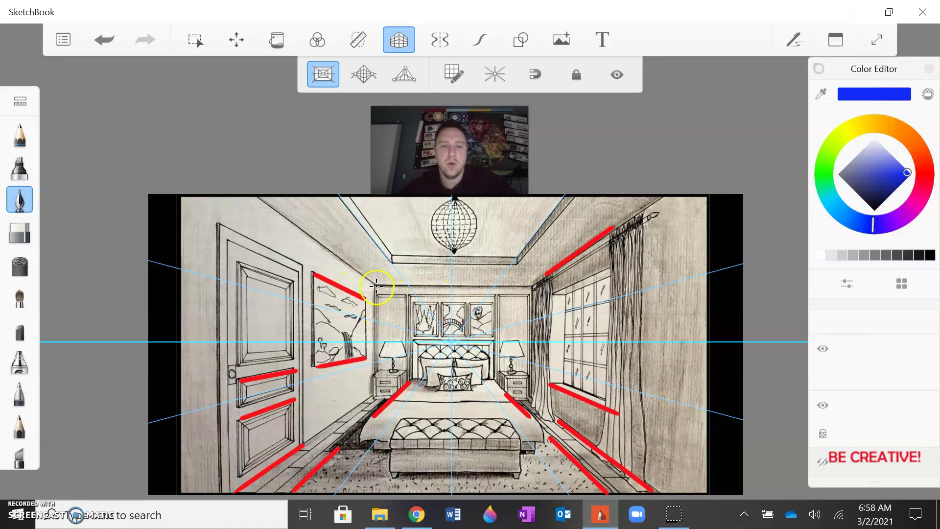
Outline the back wall's left, top and bottom edges in blue
{"action": "left_click_drag", "start_coordinate": [379, 345], "coordinate": [380, 391]}
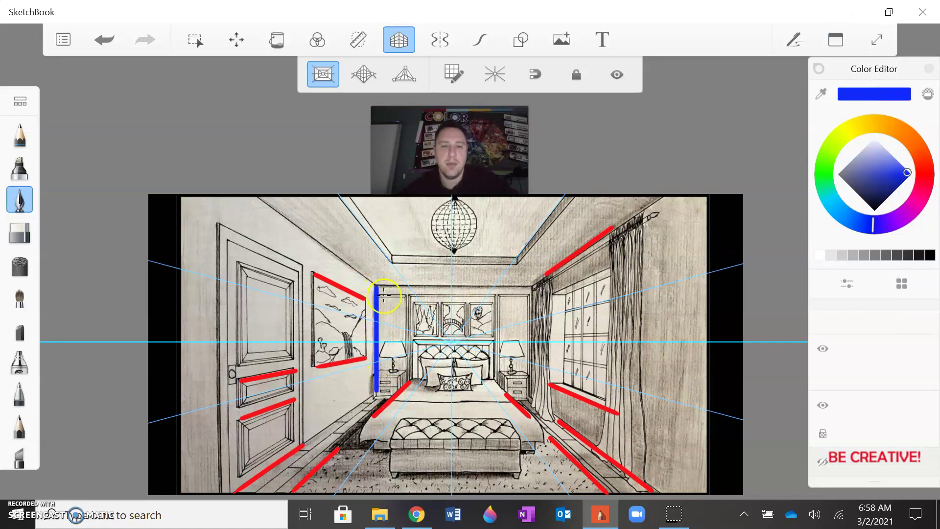
{"action": "mouse_move", "coordinate": [378, 286]}
{"action": "left_mouse_down"}
{"action": "mouse_move", "coordinate": [536, 288]}
{"action": "mouse_move", "coordinate": [534, 403]}
{"action": "left_mouse_up"}
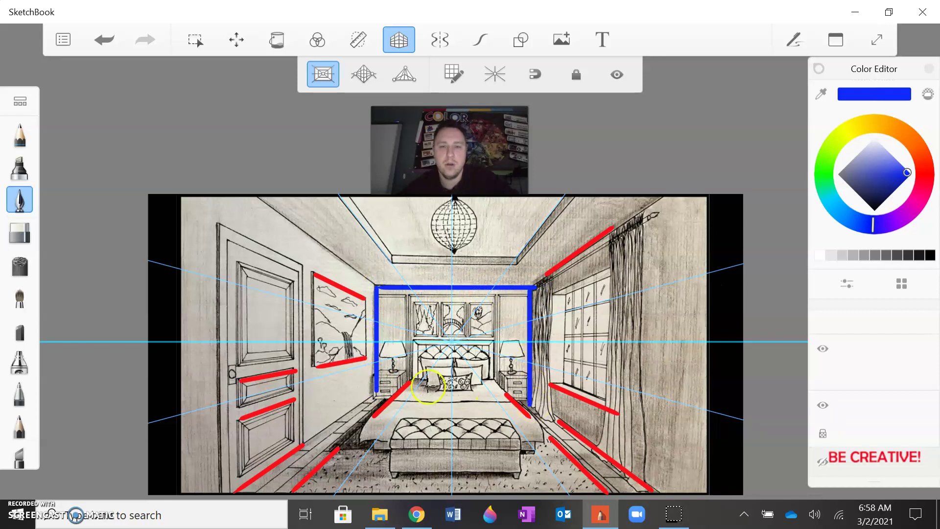
{"action": "left_click_drag", "start_coordinate": [376, 391], "coordinate": [529, 389]}
{"action": "left_click_drag", "start_coordinate": [380, 283], "coordinate": [262, 209]}
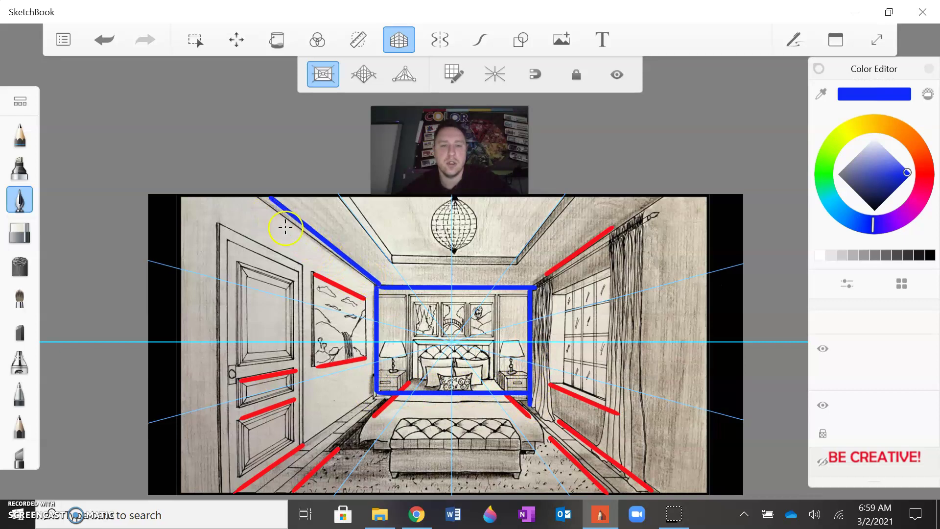
{"action": "left_click_drag", "start_coordinate": [422, 287], "coordinate": [459, 323]}
{"action": "left_click", "coordinate": [104, 39]}
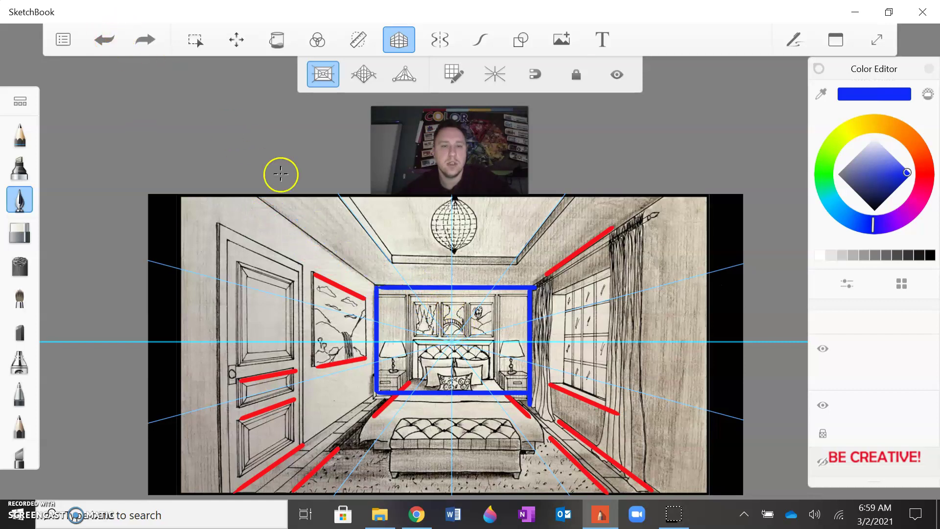
Draw the blue upper-left, lower-left, lower-right and upper-right corner edges
{"action": "mouse_move", "coordinate": [379, 284]}
{"action": "left_mouse_down"}
{"action": "mouse_move", "coordinate": [268, 206]}
{"action": "mouse_move", "coordinate": [240, 209]}
{"action": "left_mouse_up"}
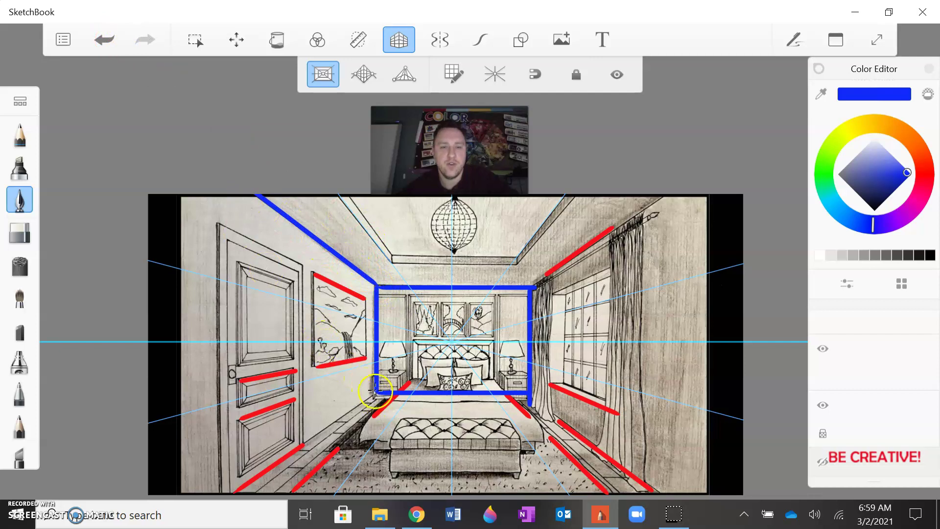
{"action": "mouse_move", "coordinate": [376, 391]}
{"action": "left_mouse_down"}
{"action": "mouse_move", "coordinate": [273, 451]}
{"action": "mouse_move", "coordinate": [217, 508]}
{"action": "left_mouse_up"}
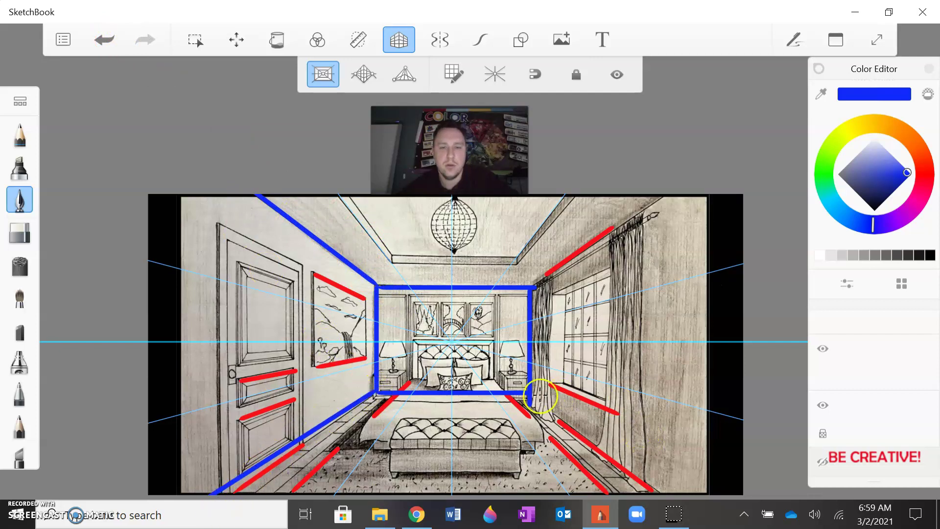
{"action": "left_click_drag", "start_coordinate": [531, 396], "coordinate": [662, 491]}
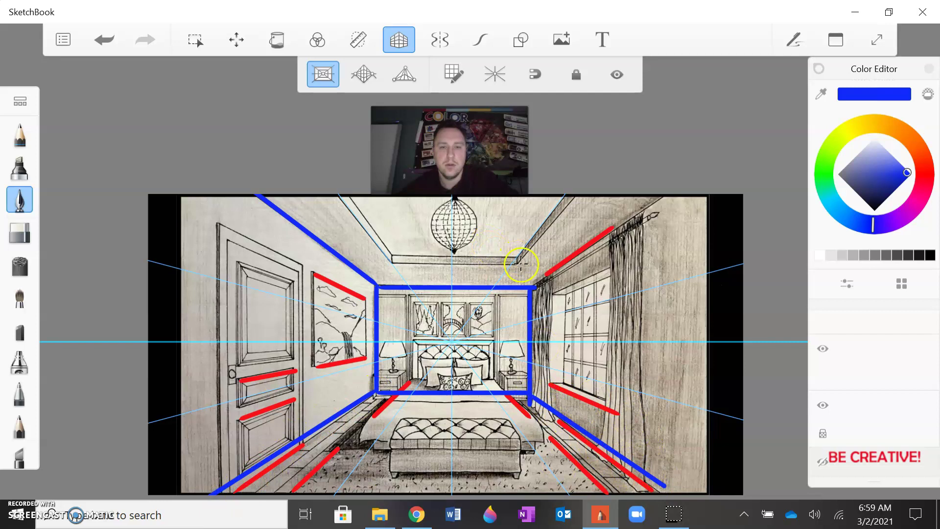
{"action": "mouse_move", "coordinate": [532, 287]}
{"action": "left_mouse_down"}
{"action": "mouse_move", "coordinate": [535, 272]}
{"action": "mouse_move", "coordinate": [595, 252]}
{"action": "left_mouse_up"}
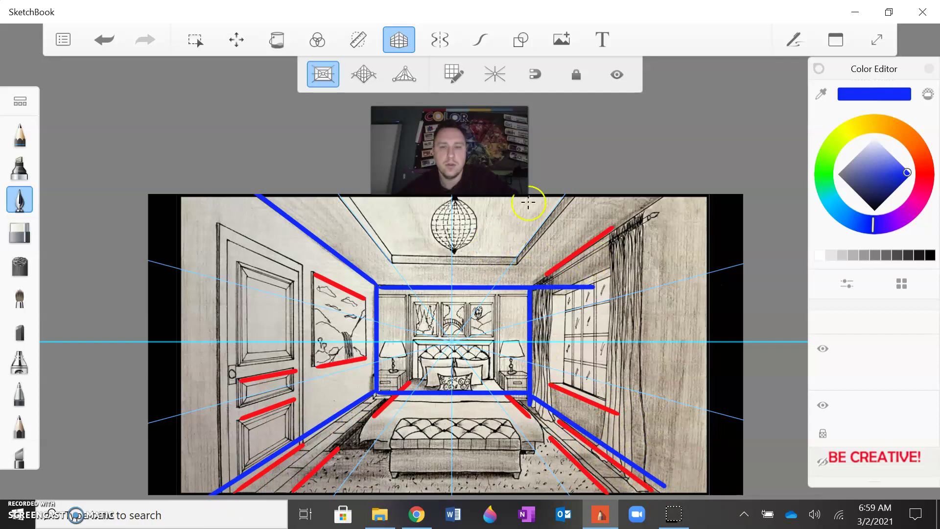
{"action": "left_click", "coordinate": [120, 41]}
{"action": "left_click_drag", "start_coordinate": [657, 195], "coordinate": [535, 279]}
Turn off the perspective guides and label the surfaces F, BW, C, S1 and S2 in blue
{"action": "left_click", "coordinate": [399, 39]}
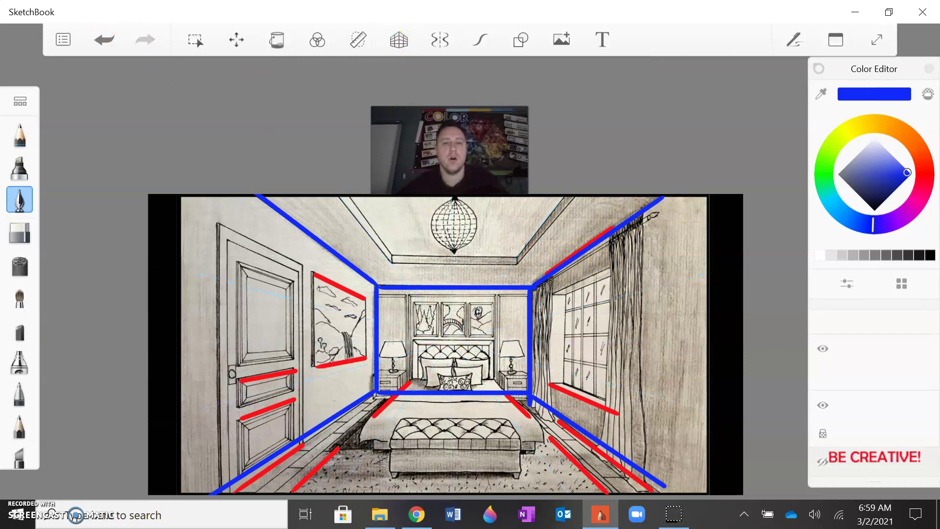
{"action": "mouse_move", "coordinate": [433, 422]}
{"action": "left_mouse_down"}
{"action": "mouse_move", "coordinate": [442, 476]}
{"action": "mouse_move", "coordinate": [469, 450]}
{"action": "left_mouse_up"}
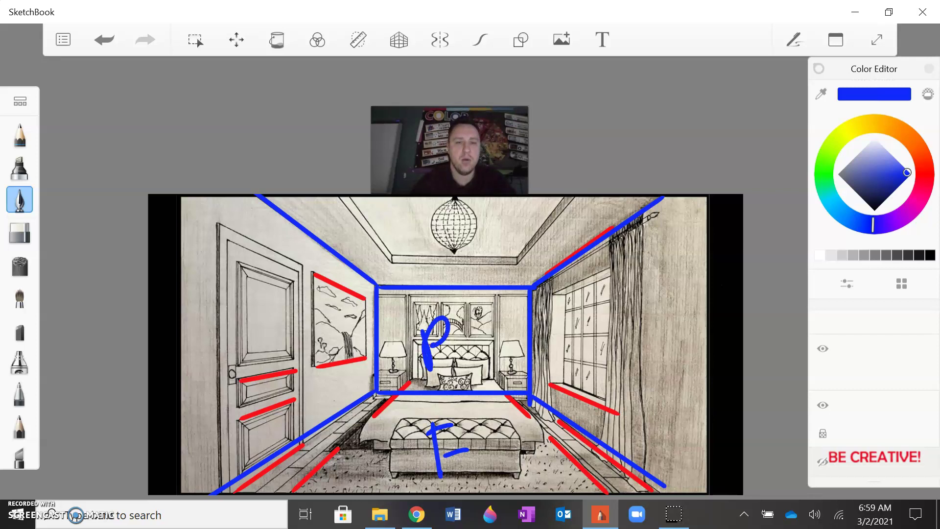
{"action": "left_click_drag", "start_coordinate": [431, 346], "coordinate": [426, 375]}
{"action": "mouse_move", "coordinate": [469, 320]}
{"action": "left_mouse_down"}
{"action": "mouse_move", "coordinate": [499, 360]}
{"action": "mouse_move", "coordinate": [514, 314]}
{"action": "left_mouse_up"}
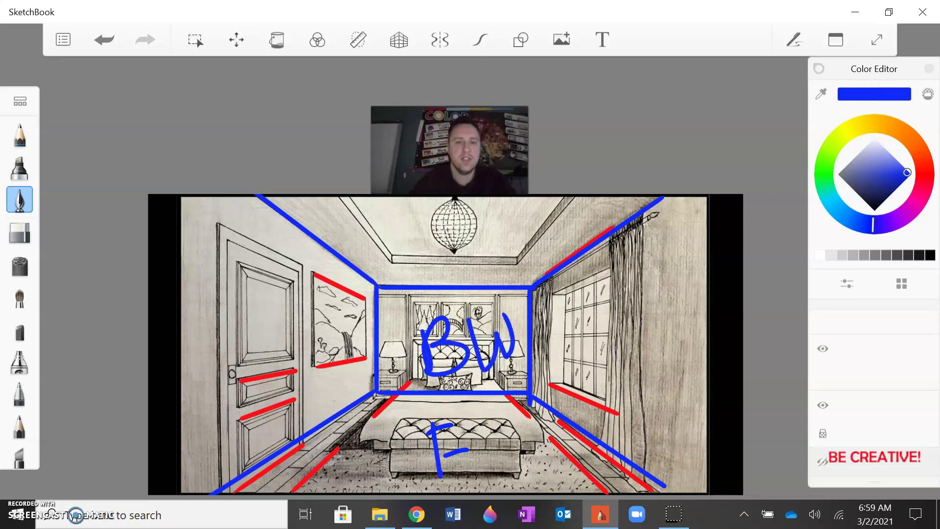
{"action": "left_click_drag", "start_coordinate": [497, 220], "coordinate": [511, 258]}
{"action": "mouse_move", "coordinate": [617, 332]}
{"action": "left_mouse_down"}
{"action": "mouse_move", "coordinate": [647, 345]}
{"action": "mouse_move", "coordinate": [616, 372]}
{"action": "mouse_move", "coordinate": [678, 365]}
{"action": "left_mouse_up"}
{"action": "left_click_drag", "start_coordinate": [273, 313], "coordinate": [236, 394]}
{"action": "mouse_move", "coordinate": [284, 331]}
{"action": "left_mouse_down"}
{"action": "mouse_move", "coordinate": [317, 367]}
{"action": "mouse_move", "coordinate": [339, 366]}
{"action": "left_mouse_up"}
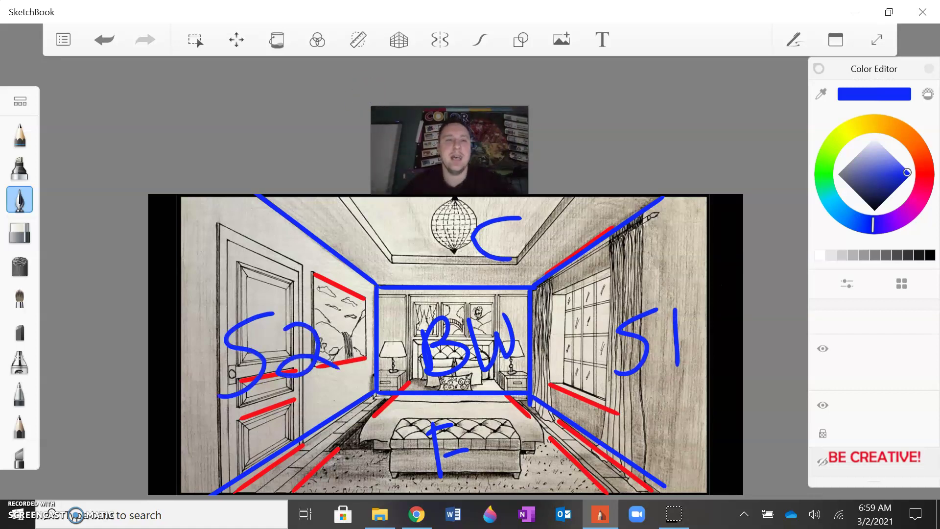
Undo the floor, wall and ceiling labels
{"action": "left_click", "coordinate": [104, 40]}
{"action": "left_click", "coordinate": [105, 41]}
{"action": "left_click", "coordinate": [105, 40]}
{"action": "left_click", "coordinate": [104, 41]}
{"action": "left_click", "coordinate": [104, 41]}
{"action": "left_click", "coordinate": [104, 40]}
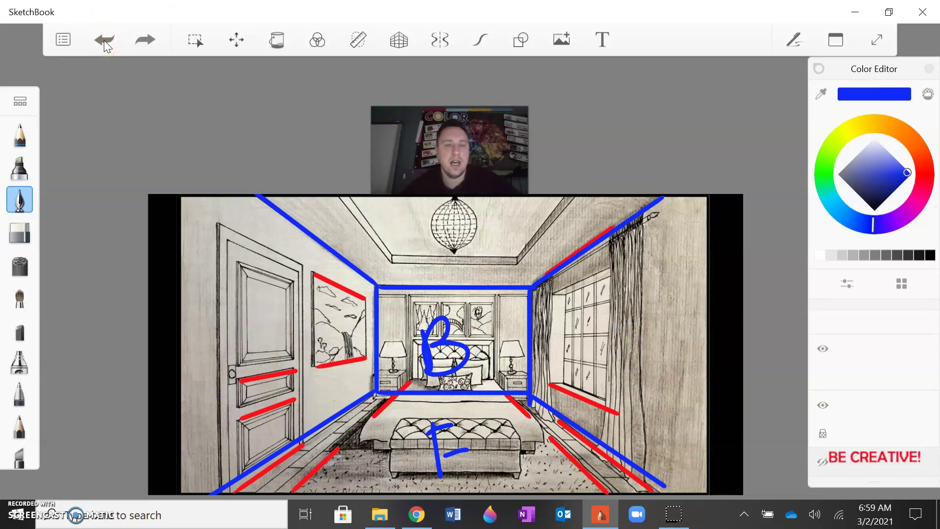
{"action": "left_click", "coordinate": [105, 41]}
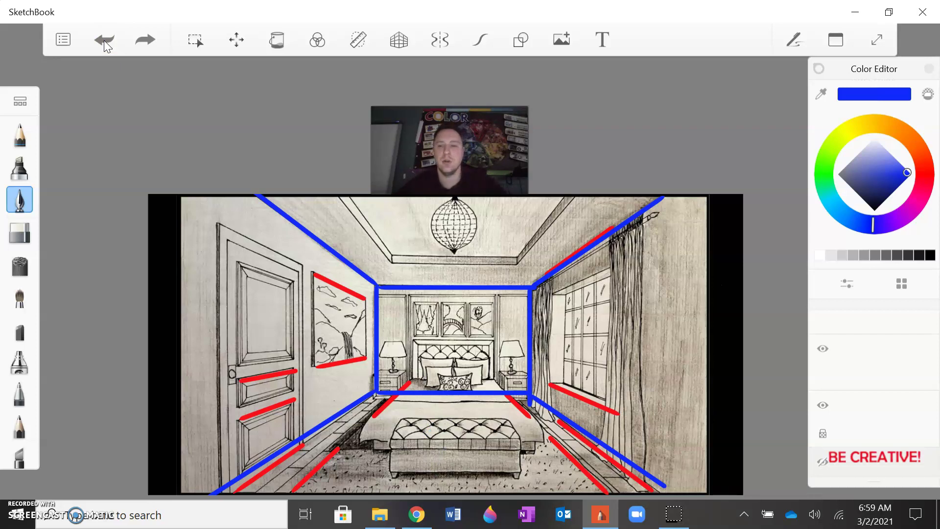
Undo the blue perspective lines on the bedroom drawing
{"action": "left_click", "coordinate": [43, 13]}
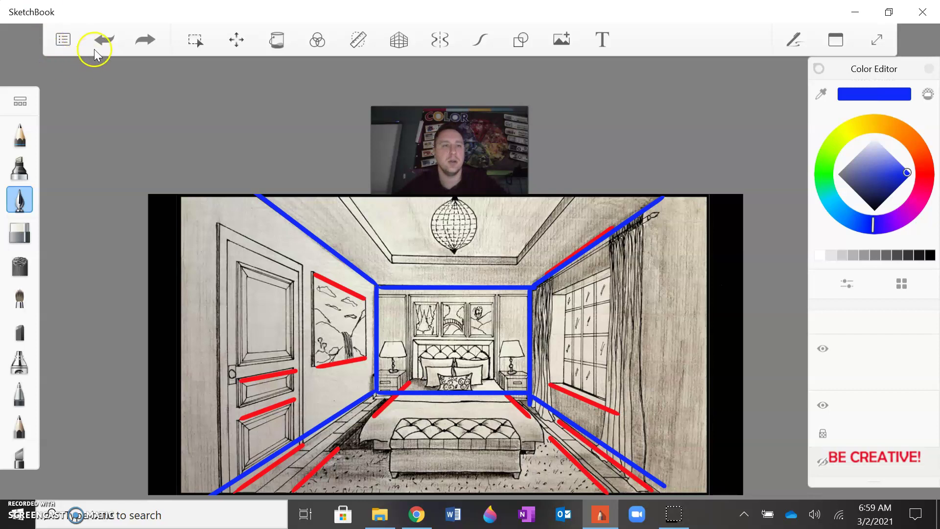
{"action": "left_click", "coordinate": [102, 40]}
{"action": "left_click", "coordinate": [102, 40]}
{"action": "left_click", "coordinate": [102, 40]}
{"action": "left_click", "coordinate": [103, 41]}
{"action": "left_click", "coordinate": [103, 41]}
{"action": "left_click", "coordinate": [103, 42]}
{"action": "left_click", "coordinate": [104, 43]}
{"action": "left_click", "coordinate": [103, 42]}
{"action": "left_click", "coordinate": [104, 42]}
{"action": "left_click", "coordinate": [103, 42]}
{"action": "left_click", "coordinate": [103, 43]}
{"action": "left_click", "coordinate": [104, 43]}
{"action": "left_click", "coordinate": [104, 43]}
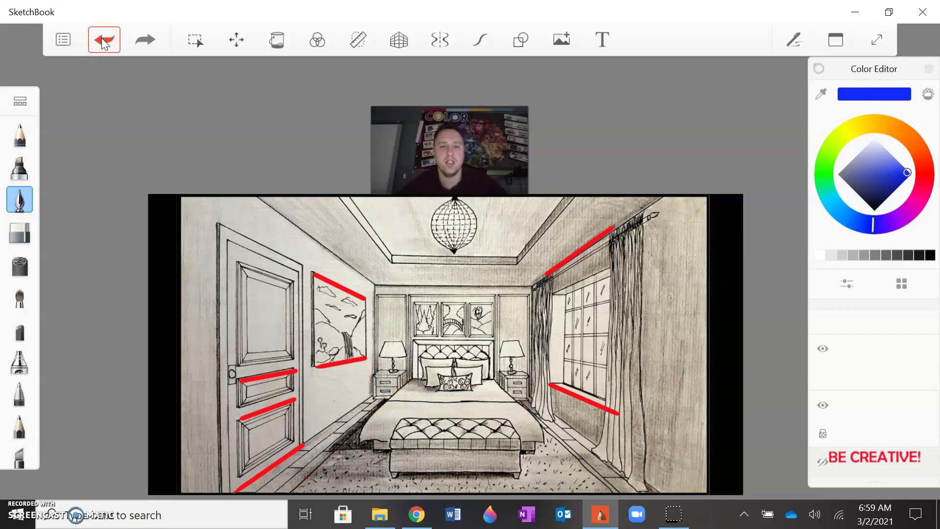
Undo the remaining red perspective and door lines
{"action": "left_click", "coordinate": [102, 39]}
{"action": "left_click", "coordinate": [101, 40]}
{"action": "left_click", "coordinate": [102, 39]}
{"action": "left_click", "coordinate": [102, 39]}
{"action": "left_click", "coordinate": [102, 39]}
{"action": "left_click", "coordinate": [102, 39]}
{"action": "left_click", "coordinate": [101, 39]}
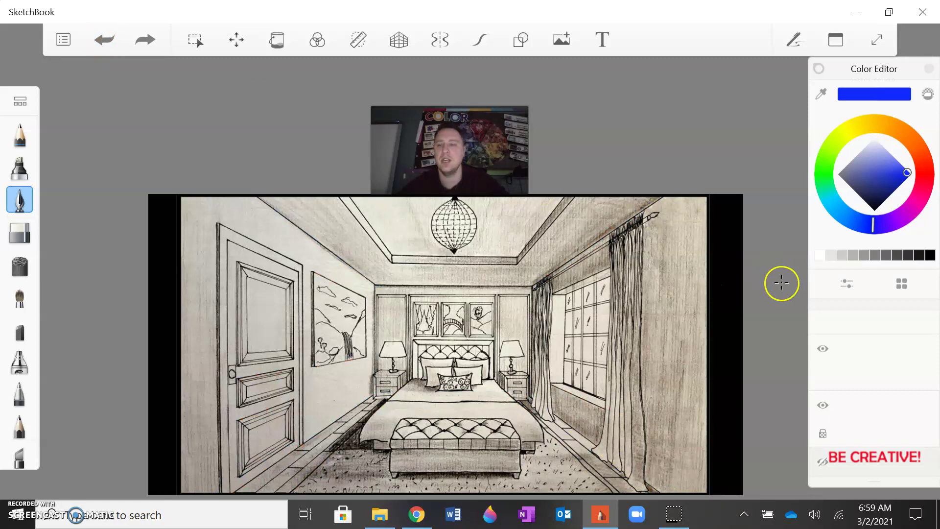
{"action": "scroll", "coordinate": [921, 348], "scroll_direction": "down", "scroll_amount": 2}
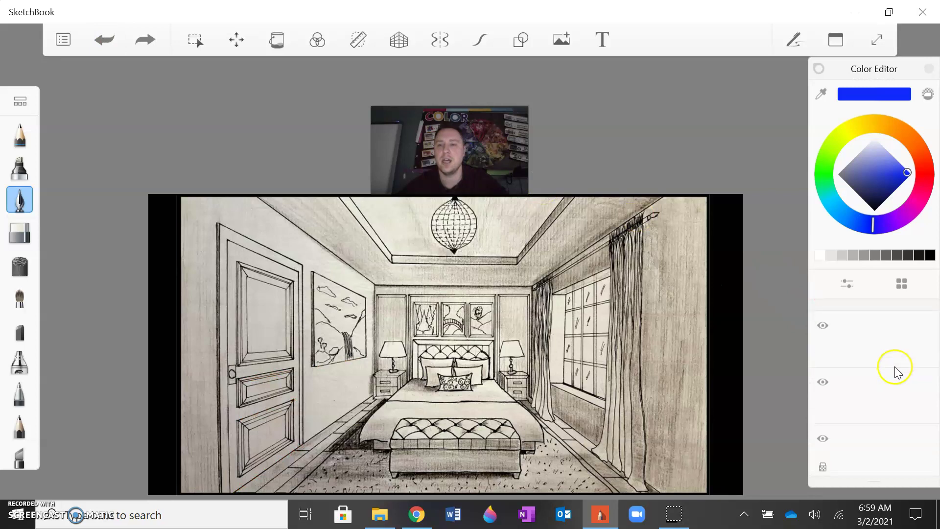
{"action": "scroll", "coordinate": [899, 368], "scroll_direction": "down", "scroll_amount": 5}
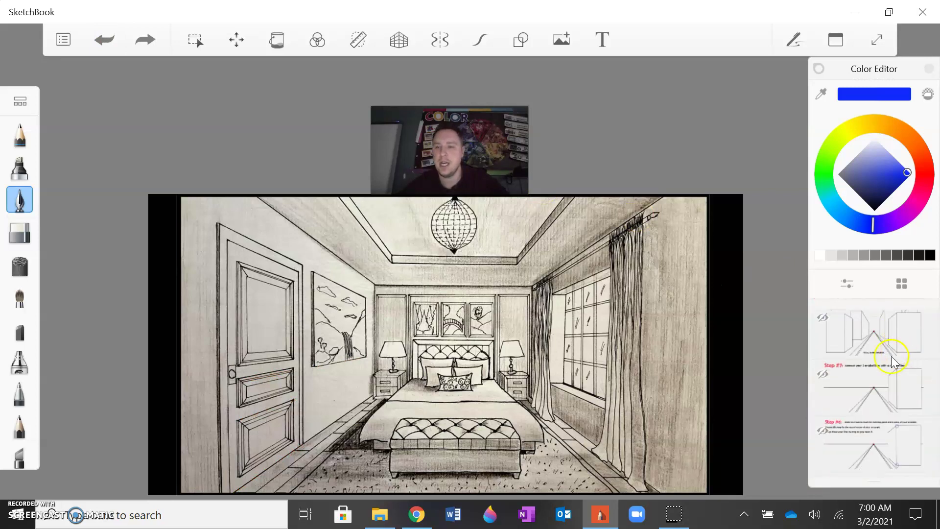
{"action": "scroll", "coordinate": [887, 363], "scroll_direction": "up", "scroll_amount": 6}
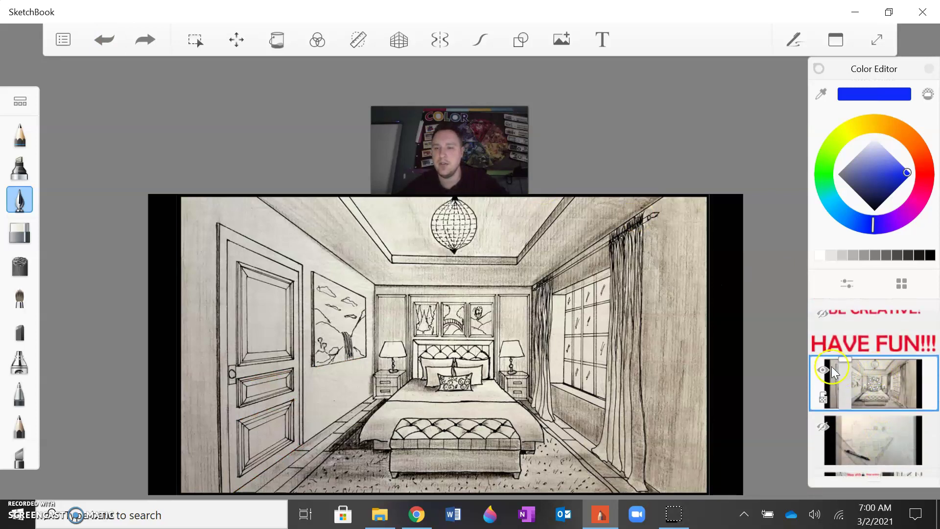
Hide the bedroom layer, then show and hide the 'BE CREATIVE! HAVE FUN!!!' layer
{"action": "left_click", "coordinate": [824, 369]}
{"action": "left_click", "coordinate": [827, 326]}
{"action": "left_click", "coordinate": [823, 313]}
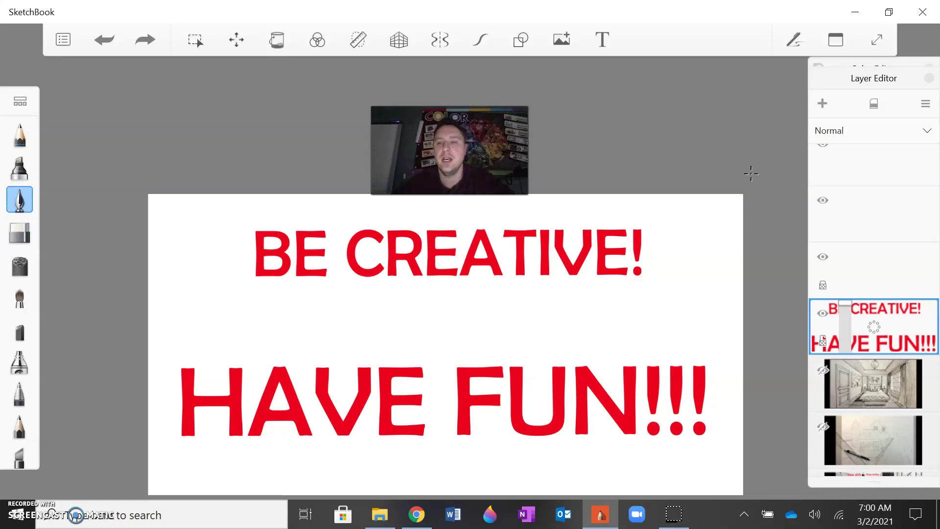
{"action": "left_click", "coordinate": [823, 316]}
{"action": "scroll", "coordinate": [889, 335], "scroll_direction": "down", "scroll_amount": 10}
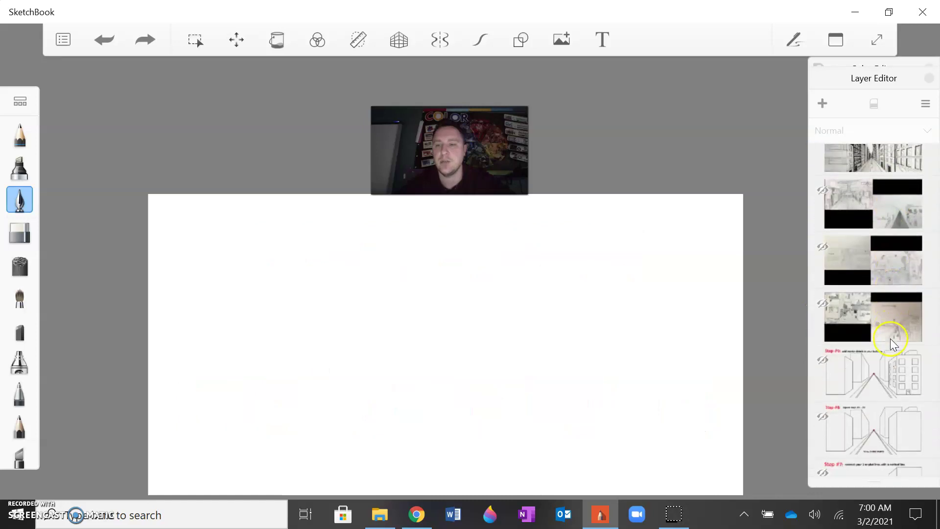
Show the student drawings layer, dismiss the hidden-layer warning and make the layer current
{"action": "left_click", "coordinate": [823, 304]}
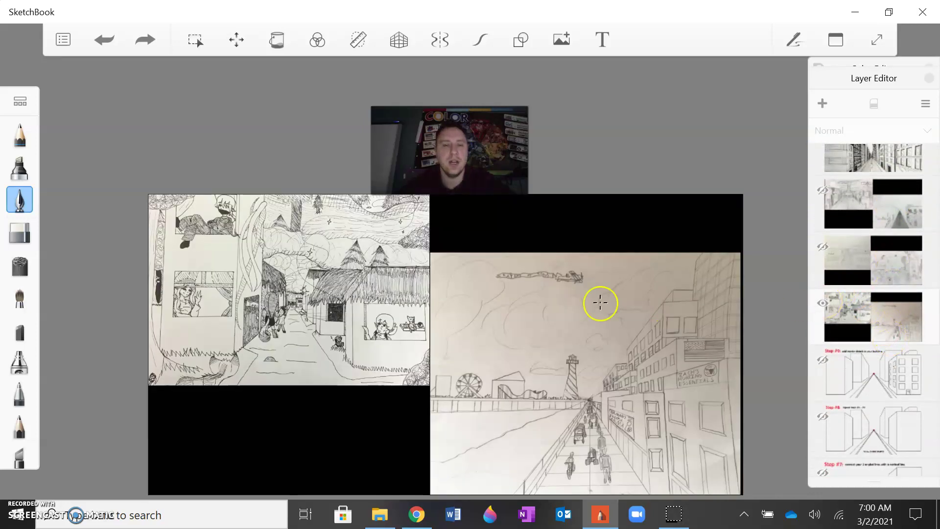
{"action": "left_click", "coordinate": [166, 319]}
{"action": "left_click", "coordinate": [523, 298]}
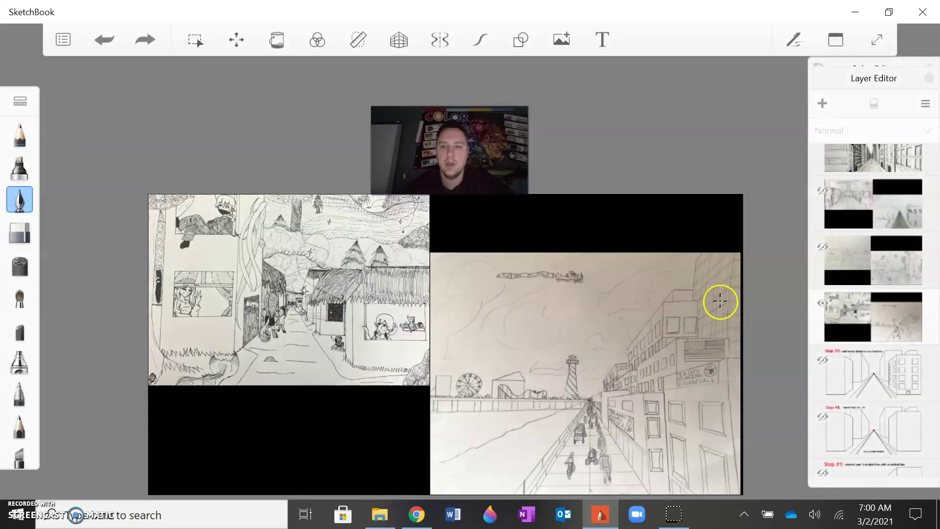
{"action": "left_click", "coordinate": [851, 316]}
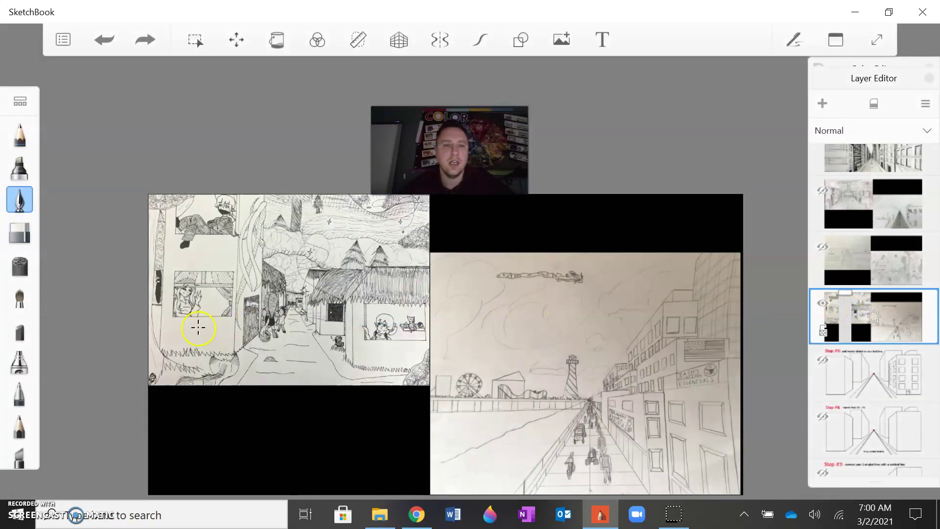
Mark the village and boardwalk drawings with blue lines and a vanishing-point dot
{"action": "left_click_drag", "start_coordinate": [185, 330], "coordinate": [216, 330]}
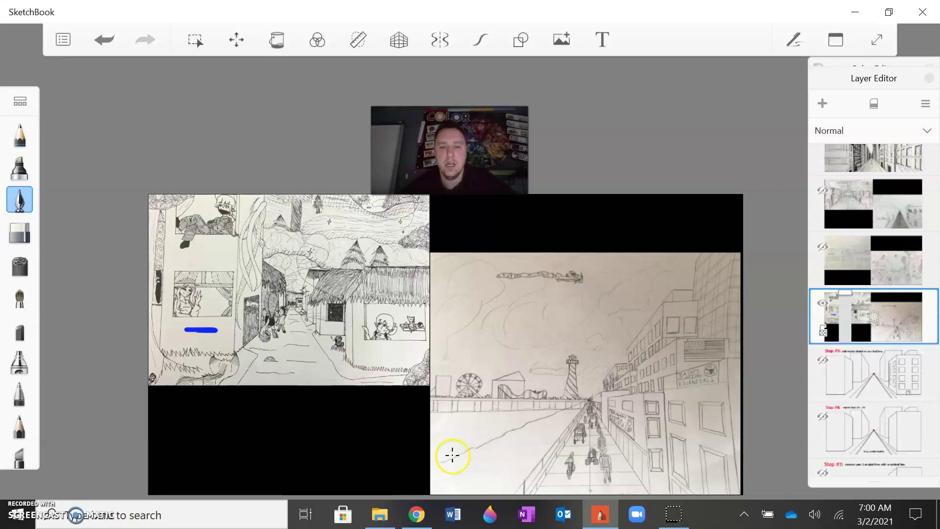
{"action": "left_click_drag", "start_coordinate": [451, 454], "coordinate": [472, 447]}
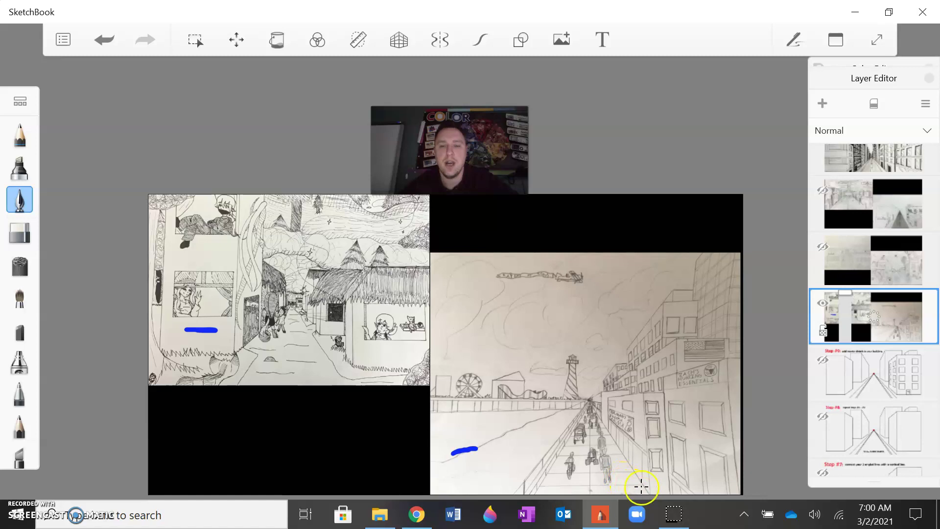
{"action": "left_click_drag", "start_coordinate": [590, 405], "coordinate": [590, 398]}
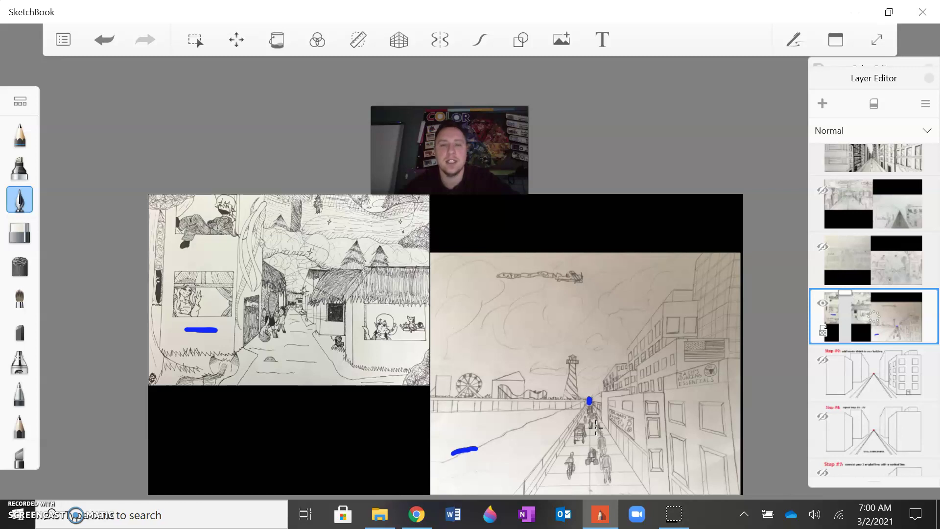
Undo the three blue marks and hide the village and boardwalk layer
{"action": "left_click", "coordinate": [105, 41]}
{"action": "left_click", "coordinate": [104, 40]}
{"action": "left_click", "coordinate": [105, 40]}
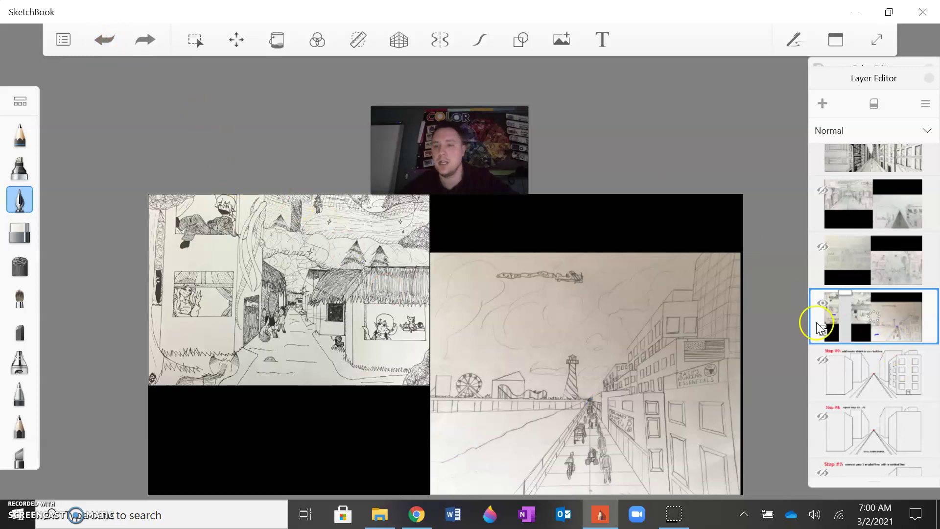
{"action": "left_click", "coordinate": [821, 306]}
Show the FOOD street drawings, mark and unmark the roof figure, then hide them
{"action": "left_click", "coordinate": [817, 253]}
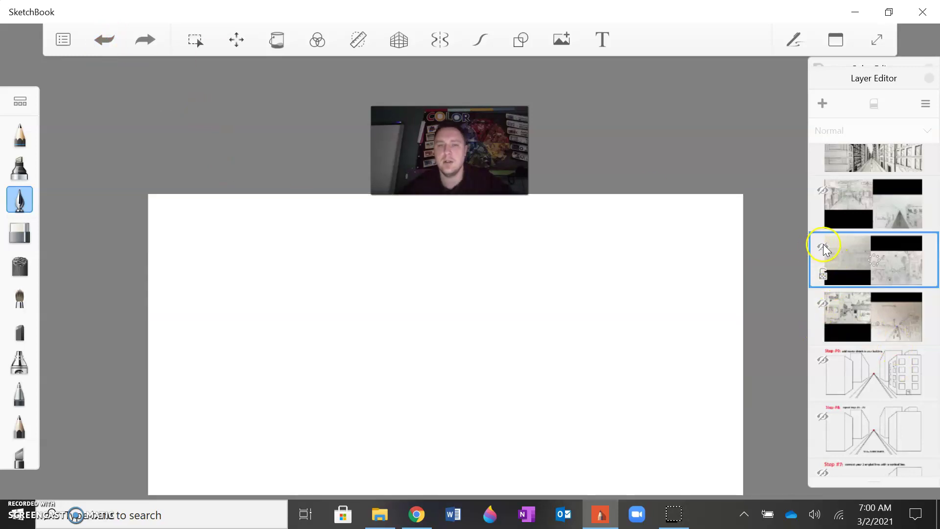
{"action": "left_click", "coordinate": [824, 248]}
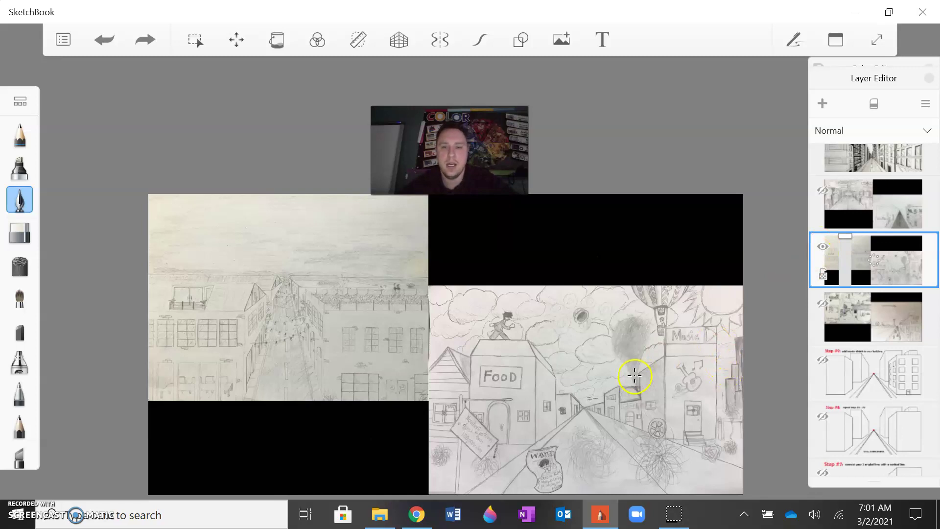
{"action": "left_click_drag", "start_coordinate": [497, 337], "coordinate": [508, 317]}
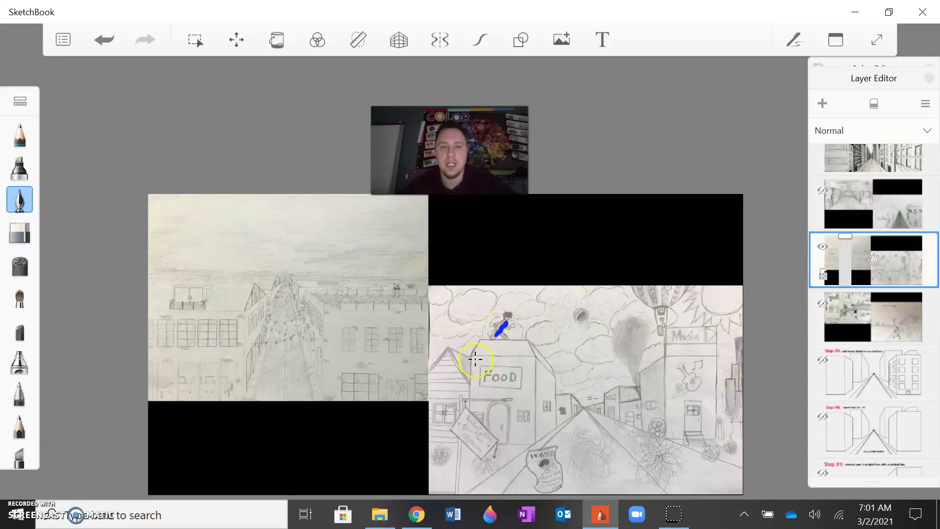
{"action": "left_click", "coordinate": [104, 40]}
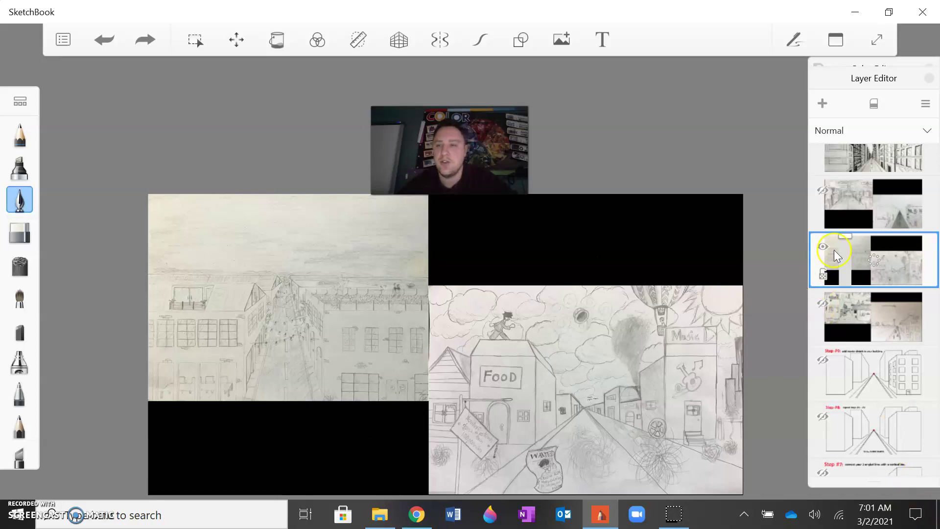
{"action": "left_click_drag", "start_coordinate": [824, 242], "coordinate": [823, 190]}
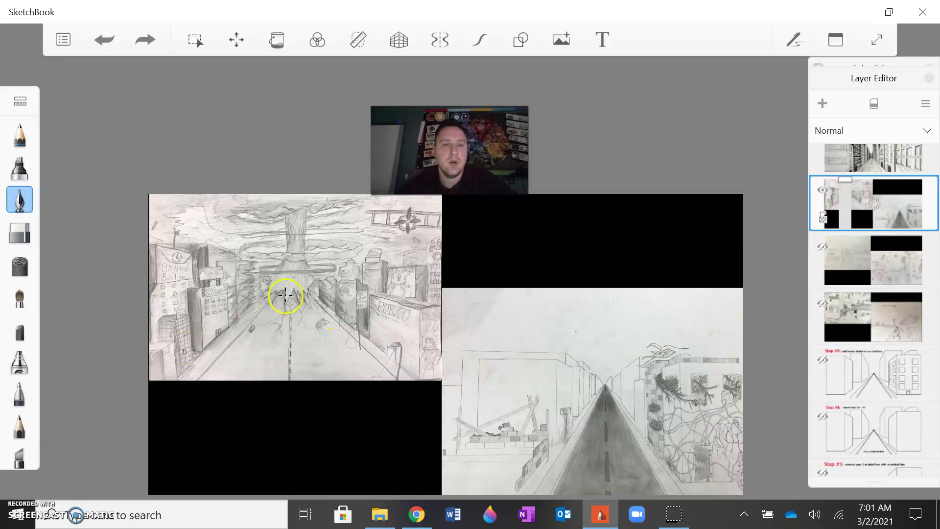
Add a short blue mark across the tree trunk; undo a vertical line down the tree
{"action": "left_click", "coordinate": [296, 274]}
{"action": "left_click_drag", "start_coordinate": [293, 274], "coordinate": [299, 272]}
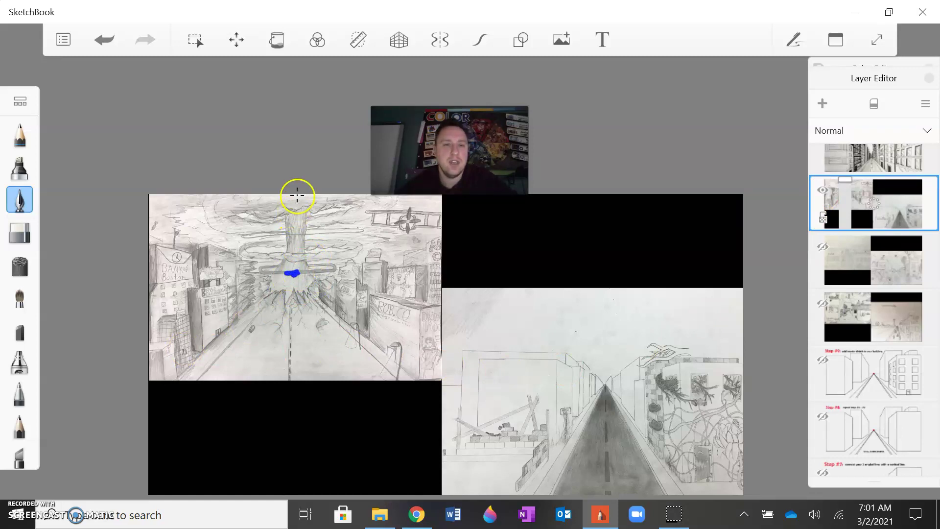
{"action": "left_click_drag", "start_coordinate": [297, 197], "coordinate": [301, 281]}
{"action": "left_click", "coordinate": [104, 40]}
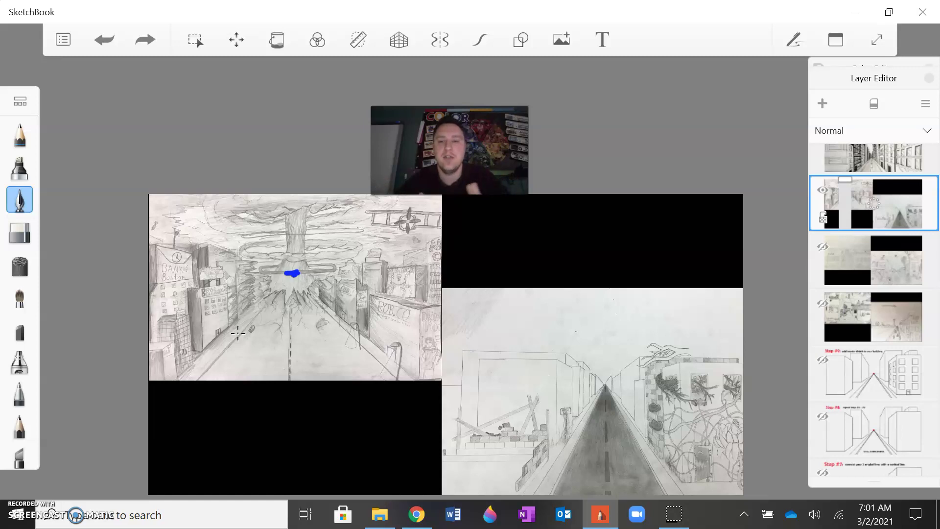
Zoom into the road drawing, restore the blue wall stroke, then remove it again
{"action": "scroll", "coordinate": [692, 424], "scroll_direction": "up", "scroll_amount": 6}
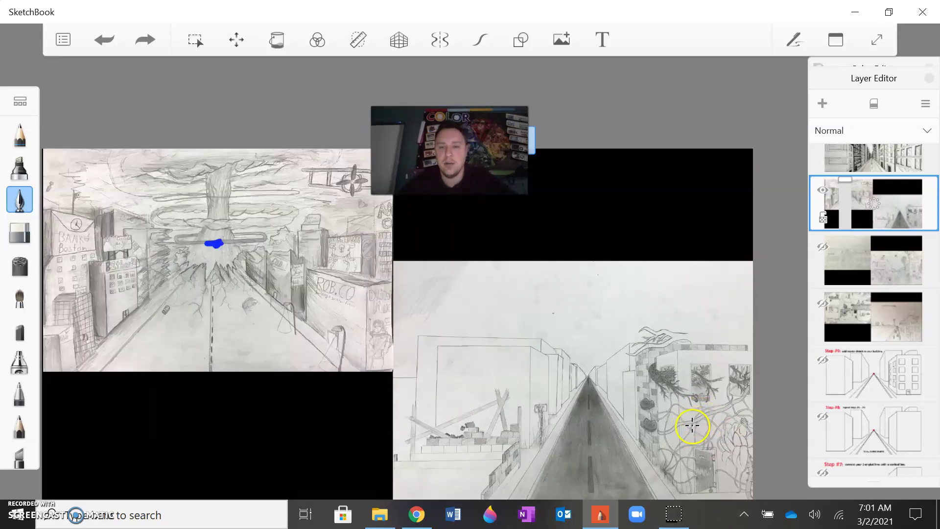
{"action": "scroll", "coordinate": [693, 420], "scroll_direction": "down", "scroll_amount": 5}
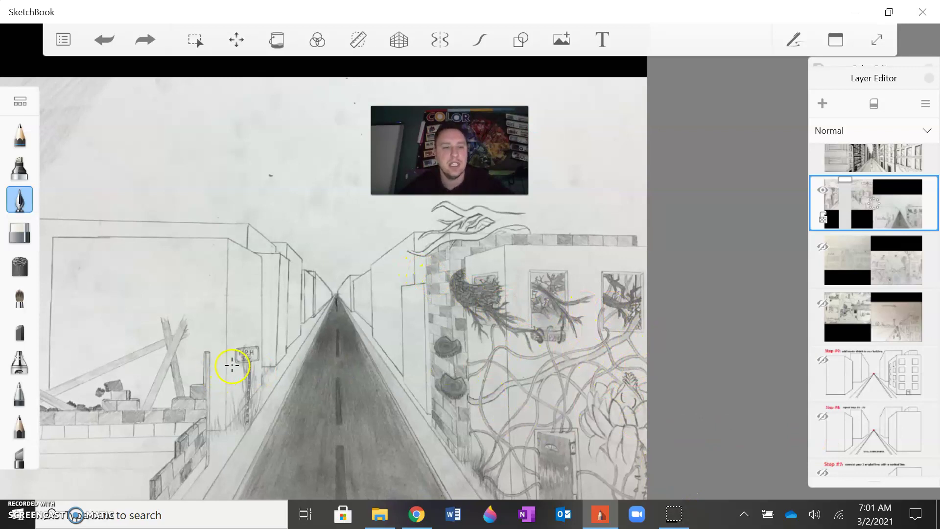
{"action": "scroll", "coordinate": [237, 365], "scroll_direction": "up", "scroll_amount": 2}
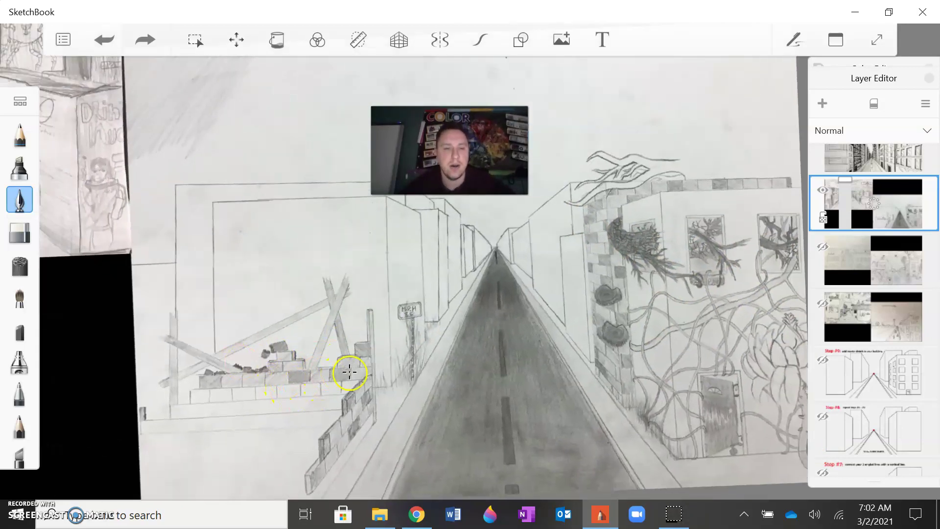
{"action": "key", "text": "ctrl+y"}
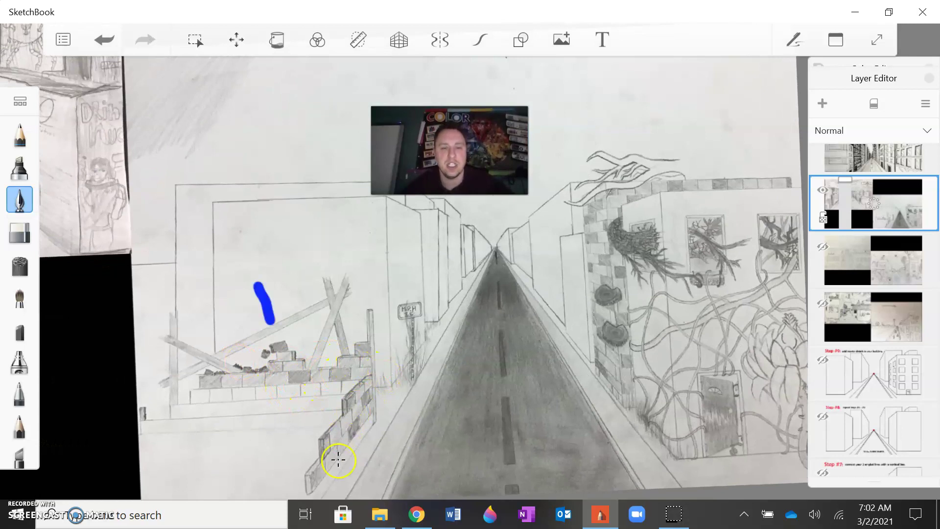
{"action": "left_click", "coordinate": [97, 40]}
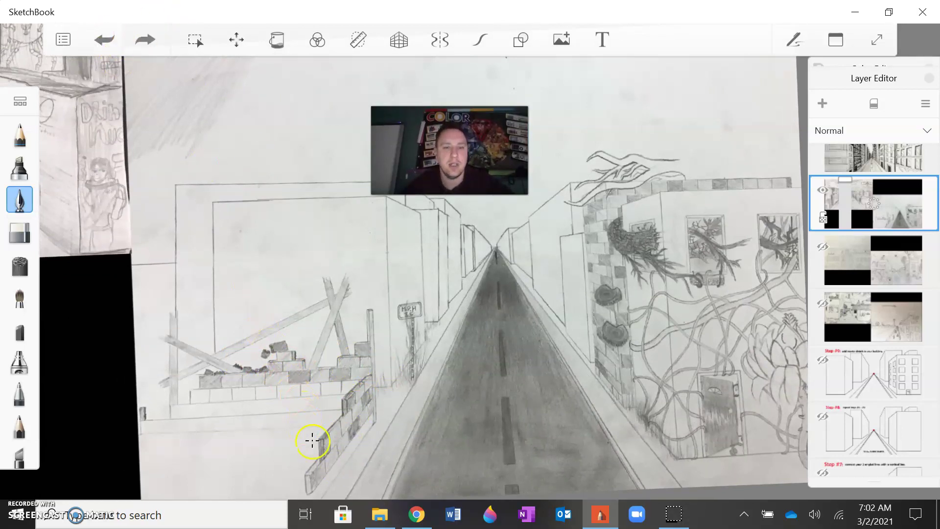
Trace the lower brick wall in blue and add two blue dots on it
{"action": "left_click_drag", "start_coordinate": [326, 481], "coordinate": [420, 392]}
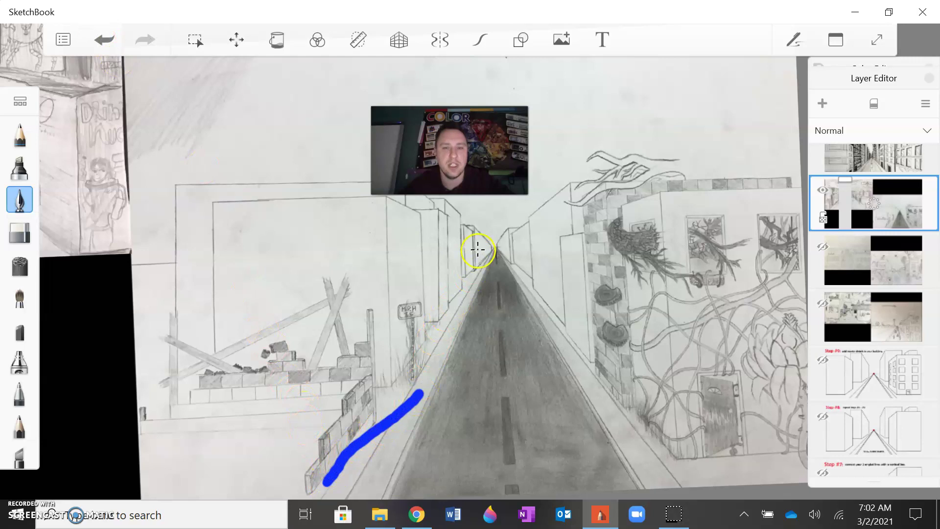
{"action": "left_click", "coordinate": [359, 388]}
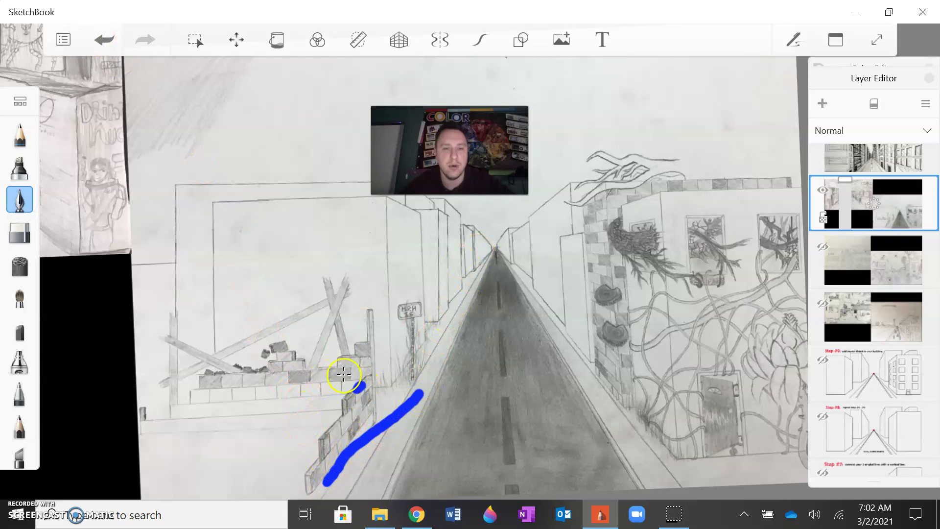
{"action": "left_click", "coordinate": [343, 354]}
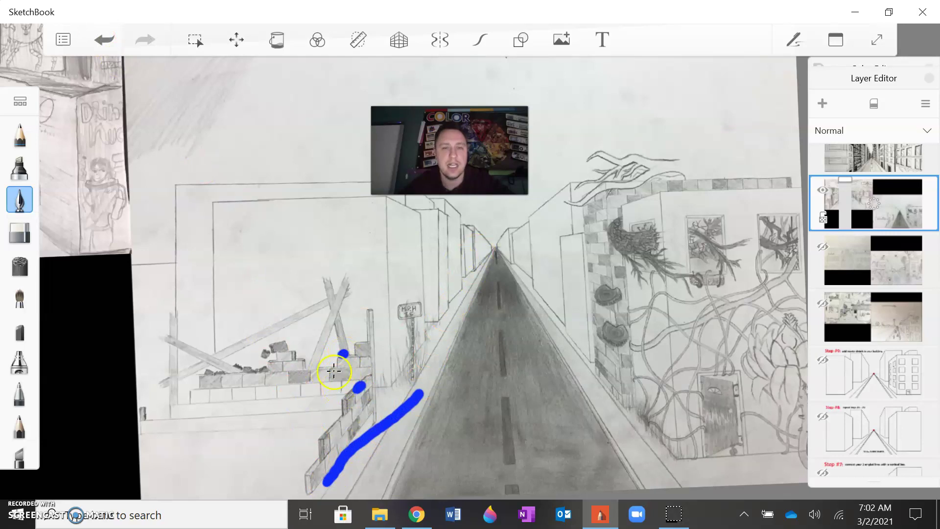
Undo the blue dots and wall stroke, returning to the view of both drawings
{"action": "left_click", "coordinate": [107, 43]}
{"action": "left_click", "coordinate": [107, 43]}
{"action": "left_click", "coordinate": [109, 45]}
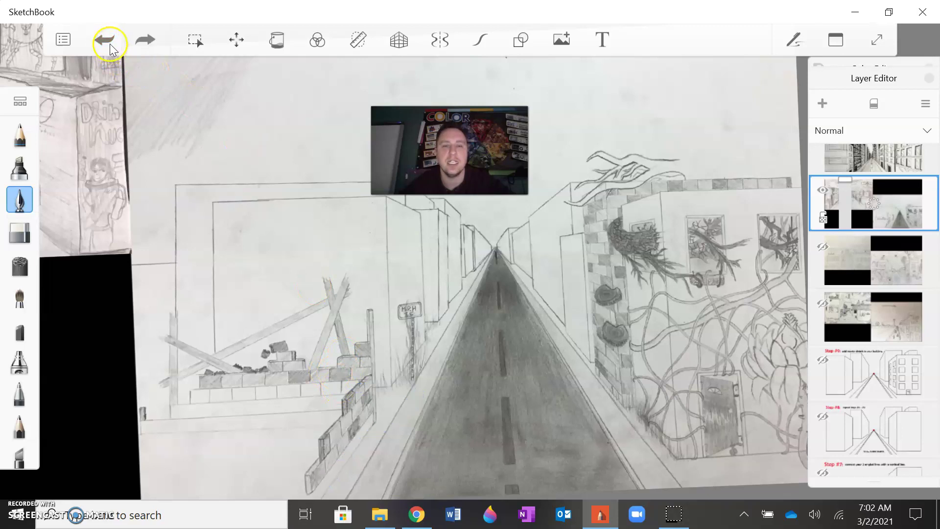
{"action": "left_click", "coordinate": [109, 44]}
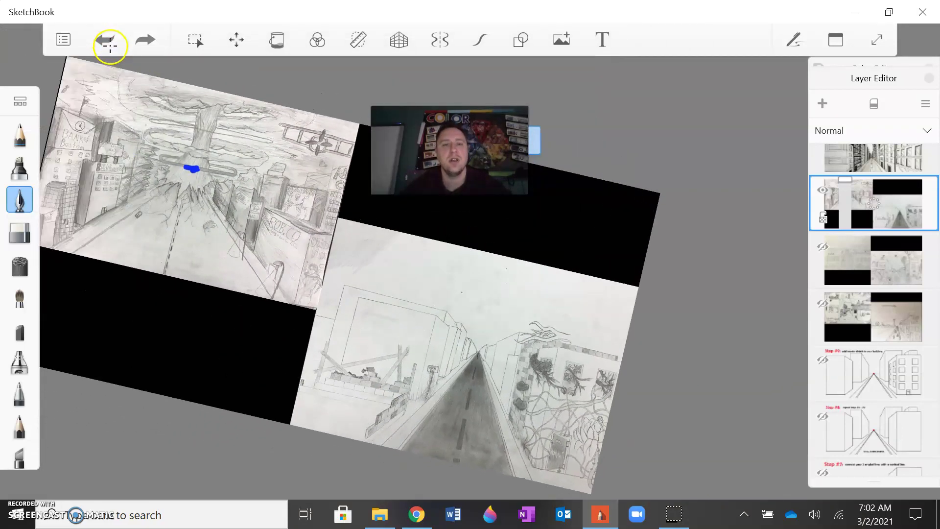
{"action": "left_click", "coordinate": [110, 45]}
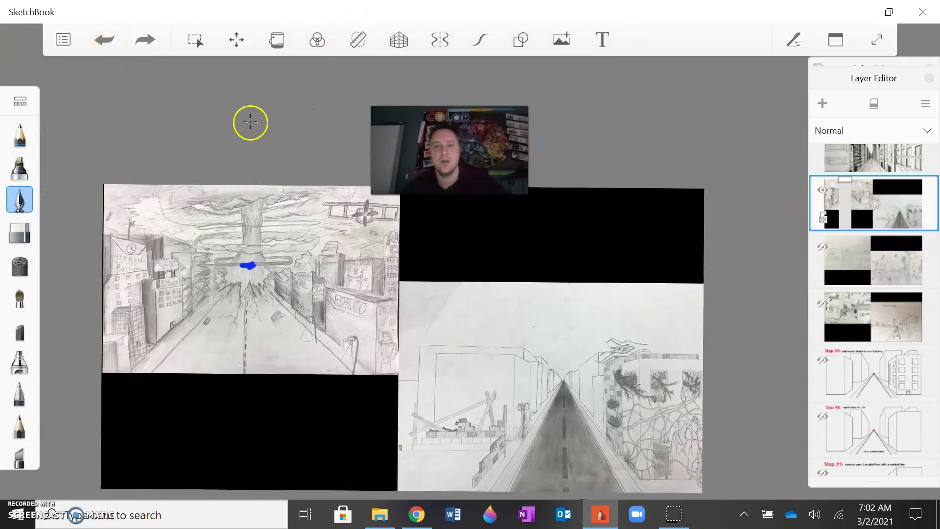
Hide and re-show the tree and road drawings layer, then switch applications
{"action": "left_click", "coordinate": [825, 192]}
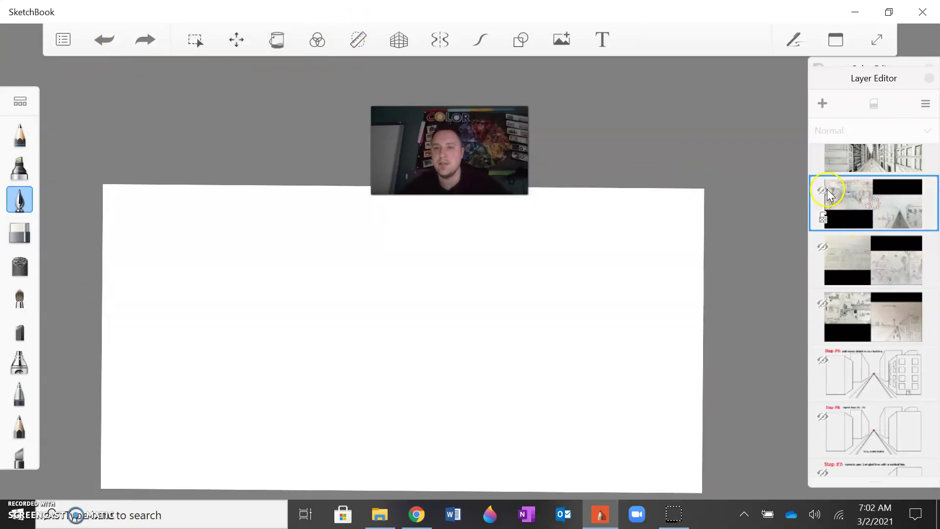
{"action": "scroll", "coordinate": [877, 232], "scroll_direction": "up", "scroll_amount": 2}
{"action": "scroll", "coordinate": [876, 245], "scroll_direction": "up", "scroll_amount": 2}
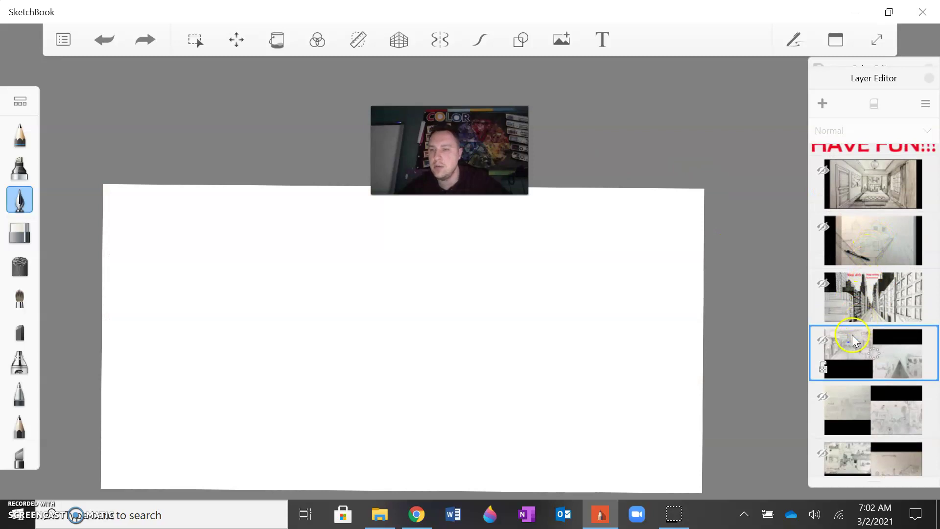
{"action": "left_click", "coordinate": [823, 339]}
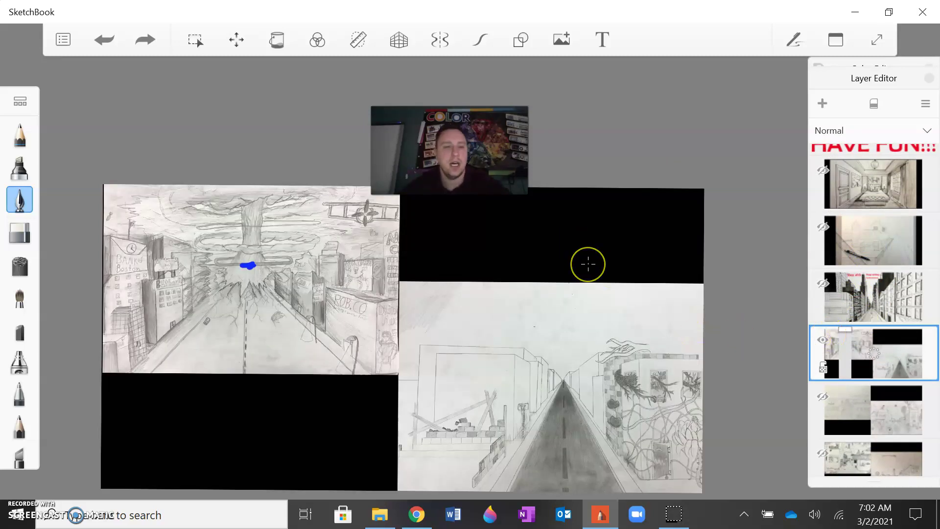
{"action": "scroll", "coordinate": [588, 264], "scroll_direction": "up", "scroll_amount": 3}
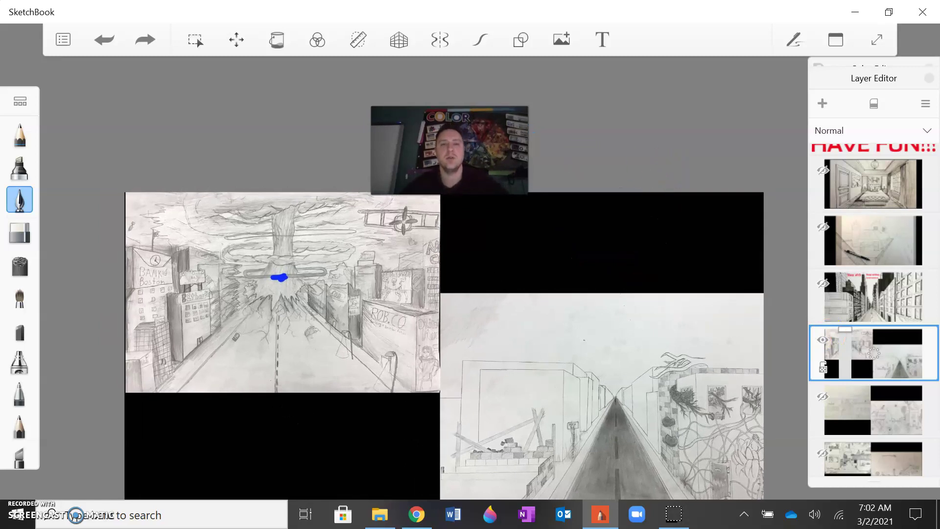
{"action": "left_click", "coordinate": [674, 514]}
Return to SketchBook and undo the last blue mark on the tree trunk
{"action": "left_click", "coordinate": [671, 127]}
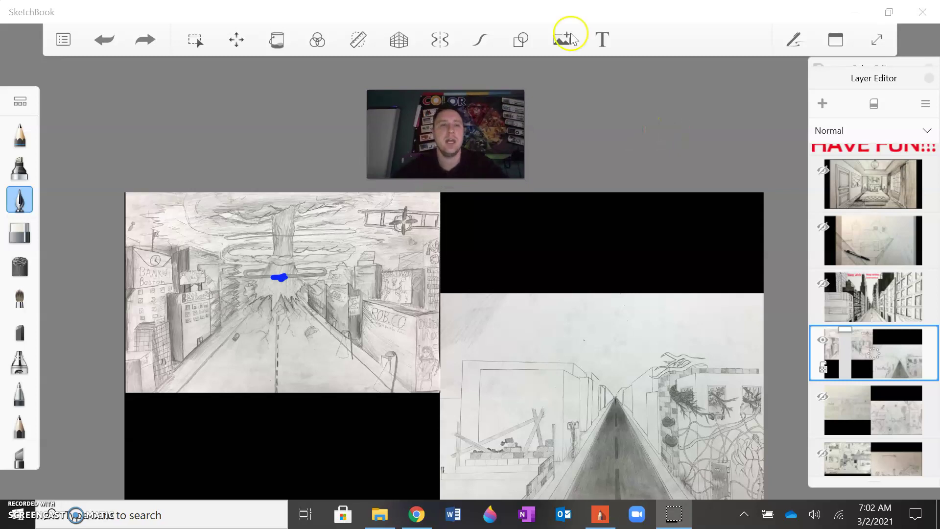
{"action": "left_click", "coordinate": [106, 39]}
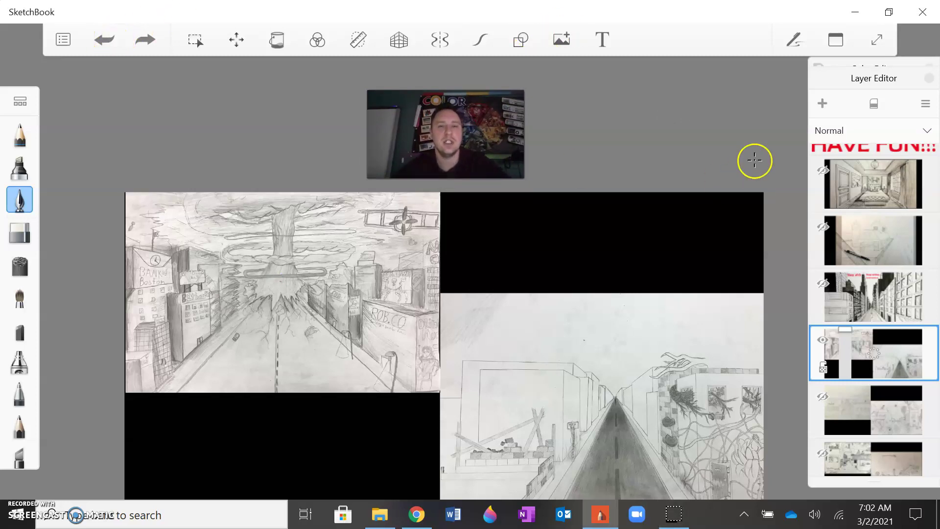